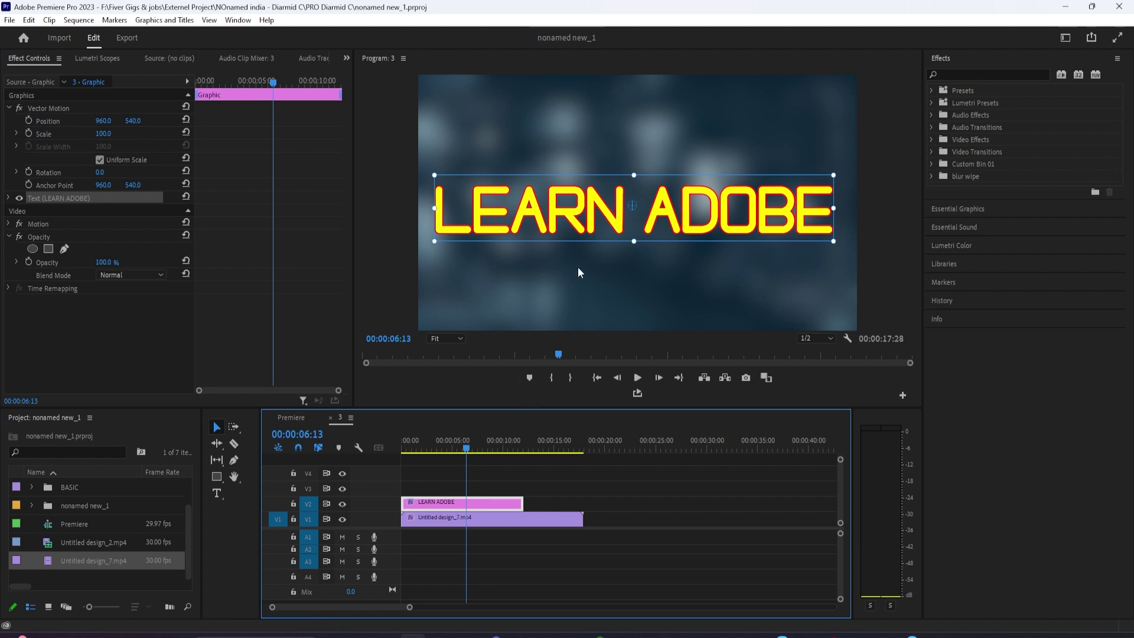
# - Drag the title's top-right corner handle outward to scale LEARN ADOBE up slightly
pyautogui.moveTo(833, 174); pyautogui.dragTo(838, 171)
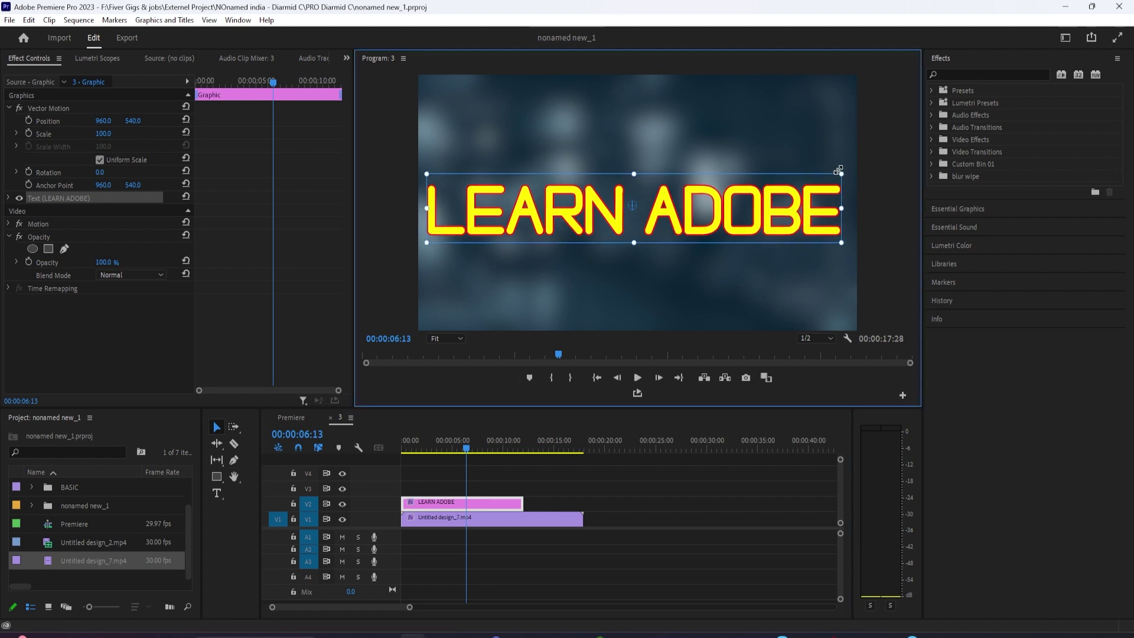
# - Change the LEARN ADOBE stroke colour from red to orange FF9C00
pyautogui.click(217, 493)
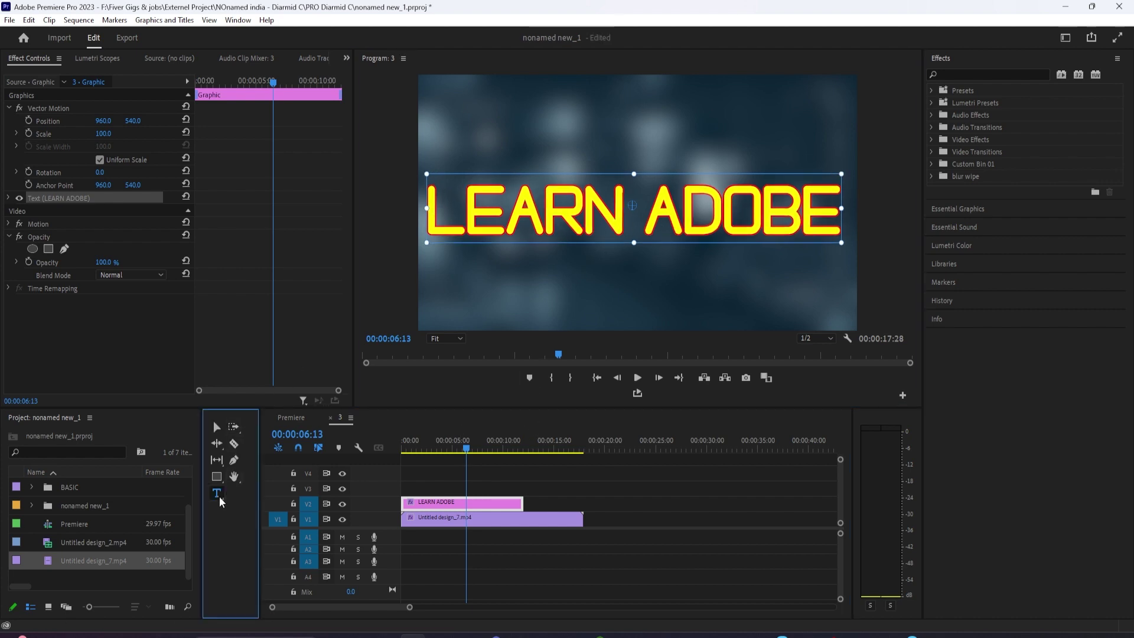
pyautogui.click(542, 214)
pyautogui.hotkey('ctrl', 'a')
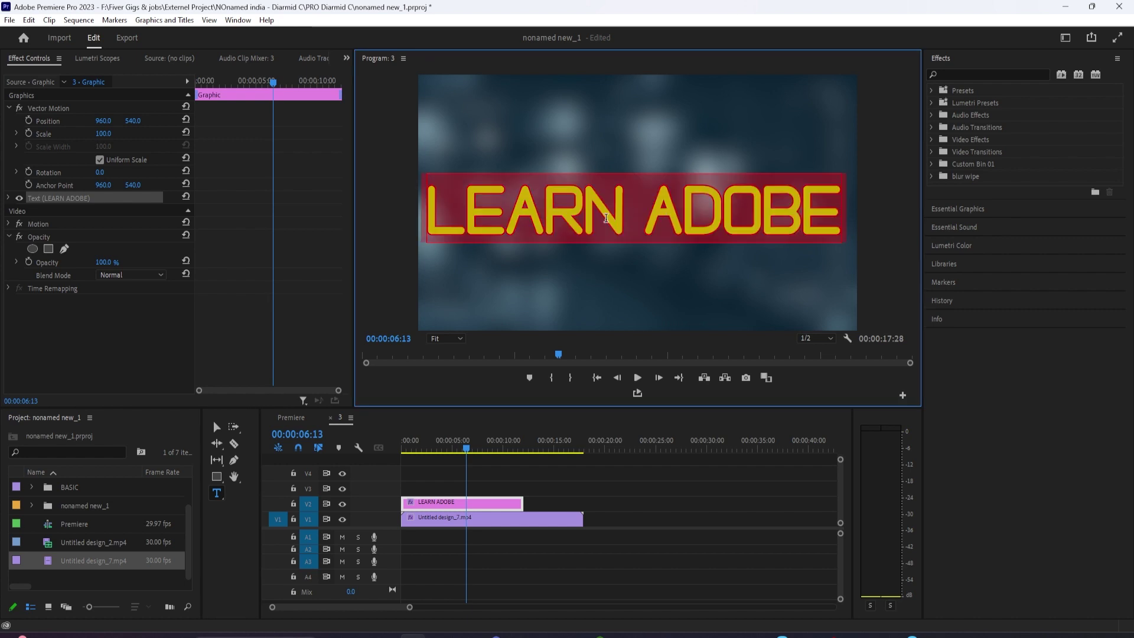
pyautogui.click(999, 210)
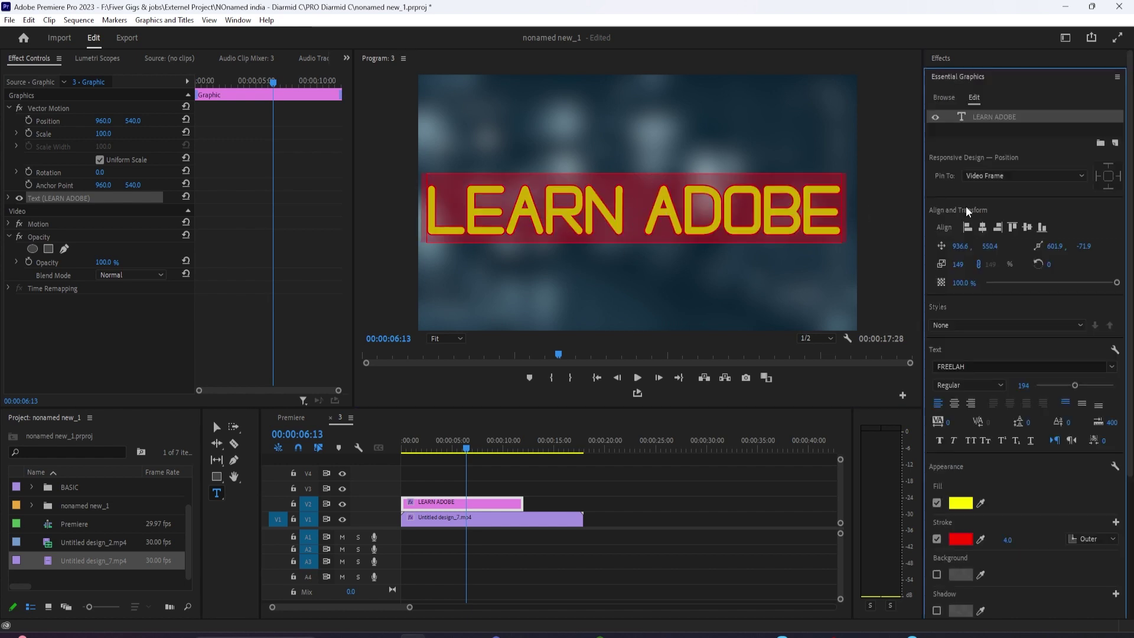
pyautogui.scroll(-2, 1040, 507)
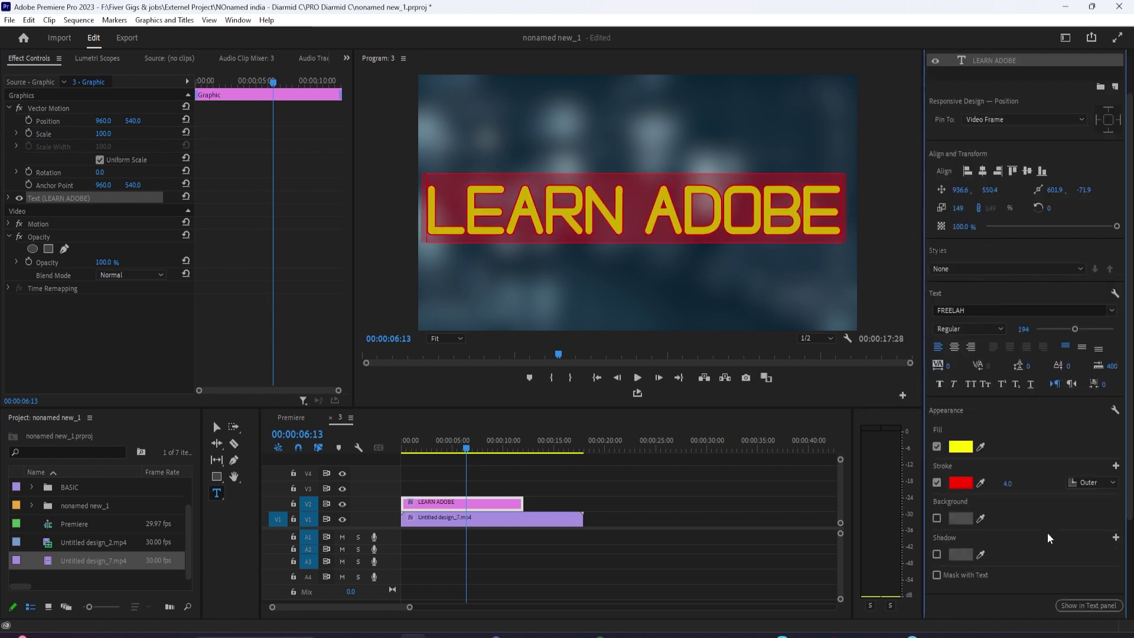
pyautogui.click(953, 483)
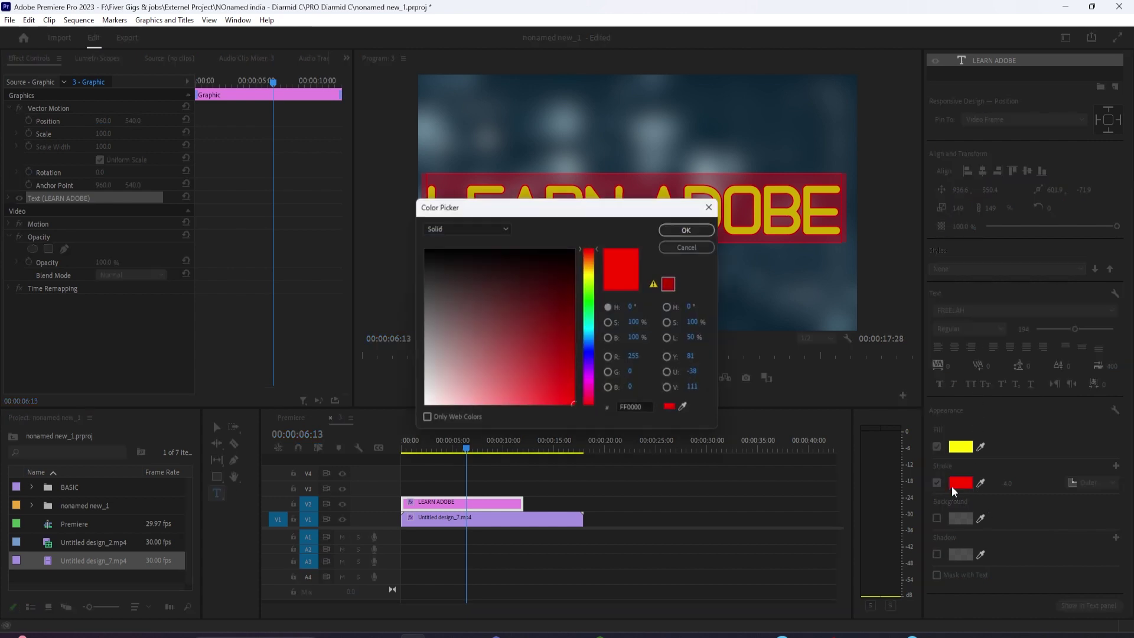
pyautogui.moveTo(586, 275); pyautogui.dragTo(593, 267)
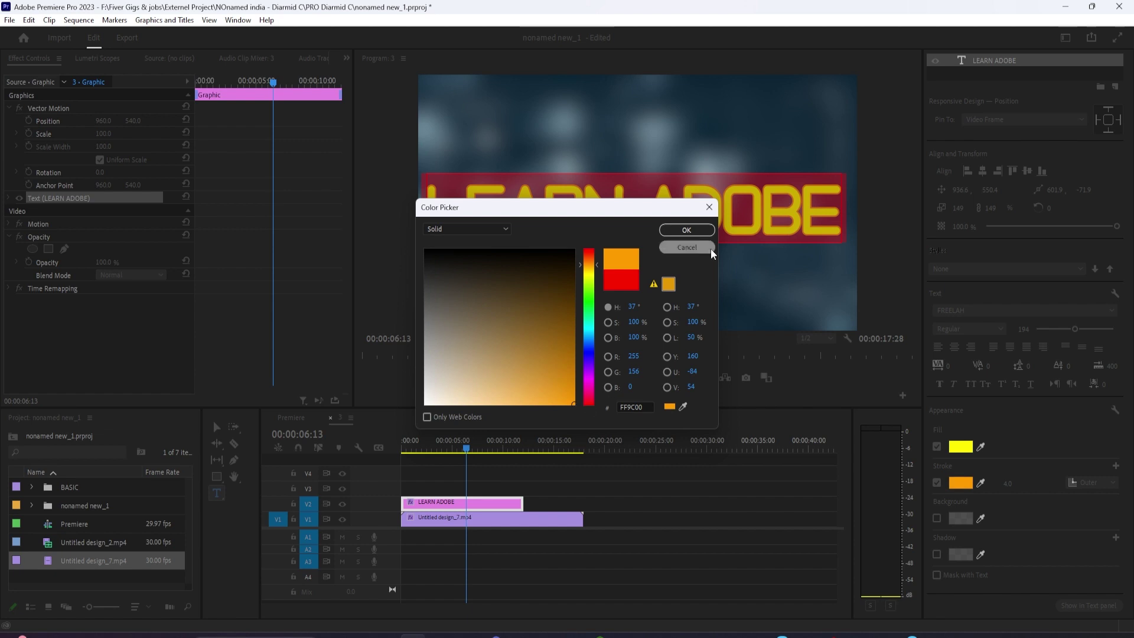
pyautogui.click(686, 230)
pyautogui.click(678, 230)
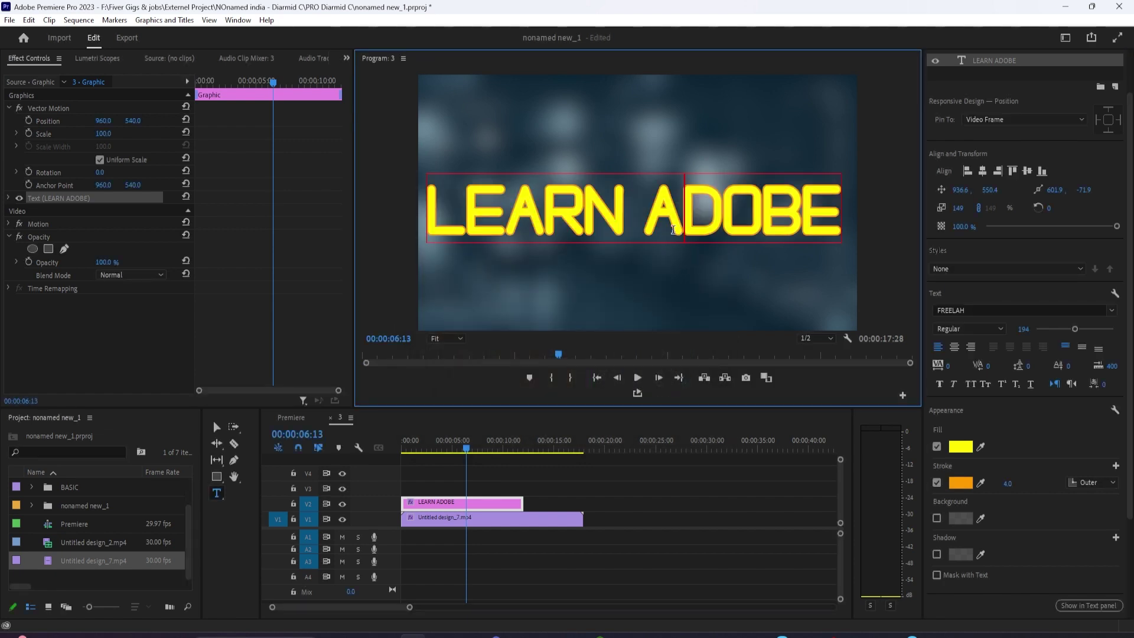
# - Set the orange stroke width to 9.0, up from 4.0
pyautogui.click(1007, 485)
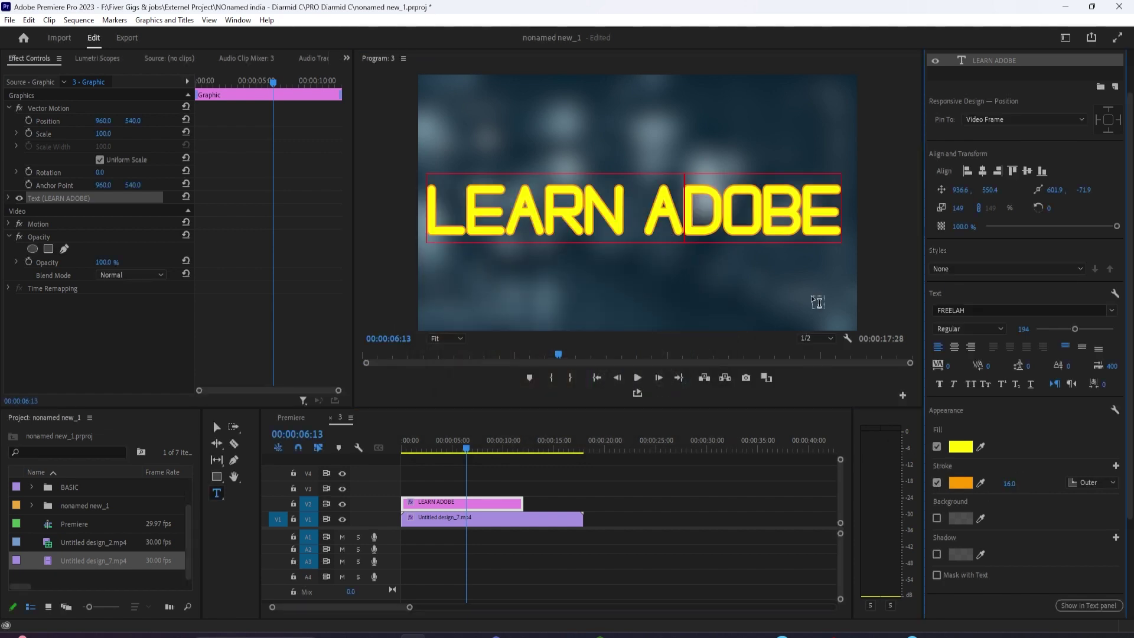
pyautogui.click(740, 230)
pyautogui.hotkey('ctrl', 'a')
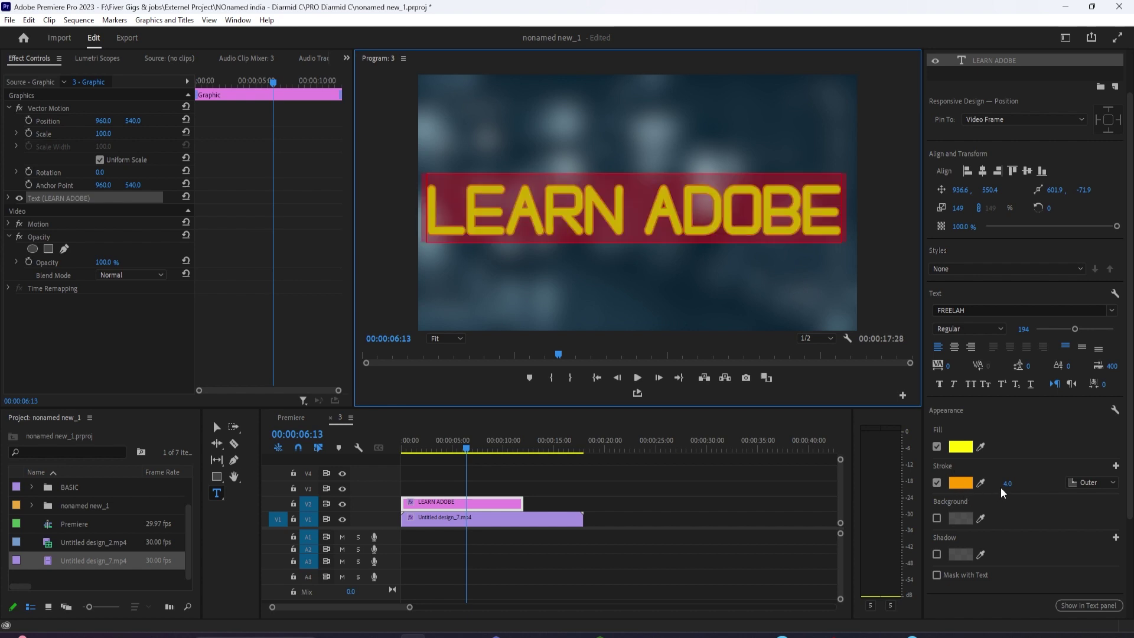
pyautogui.moveTo(1000, 488); pyautogui.dragTo(1005, 488)
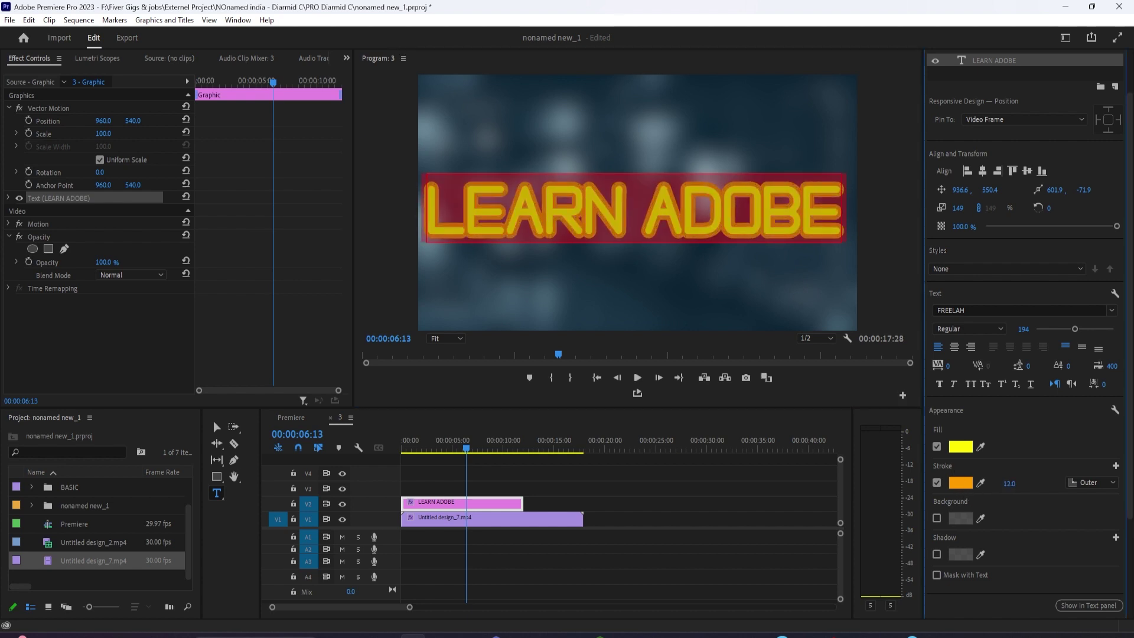
pyautogui.moveTo(1007, 483); pyautogui.dragTo(998, 484)
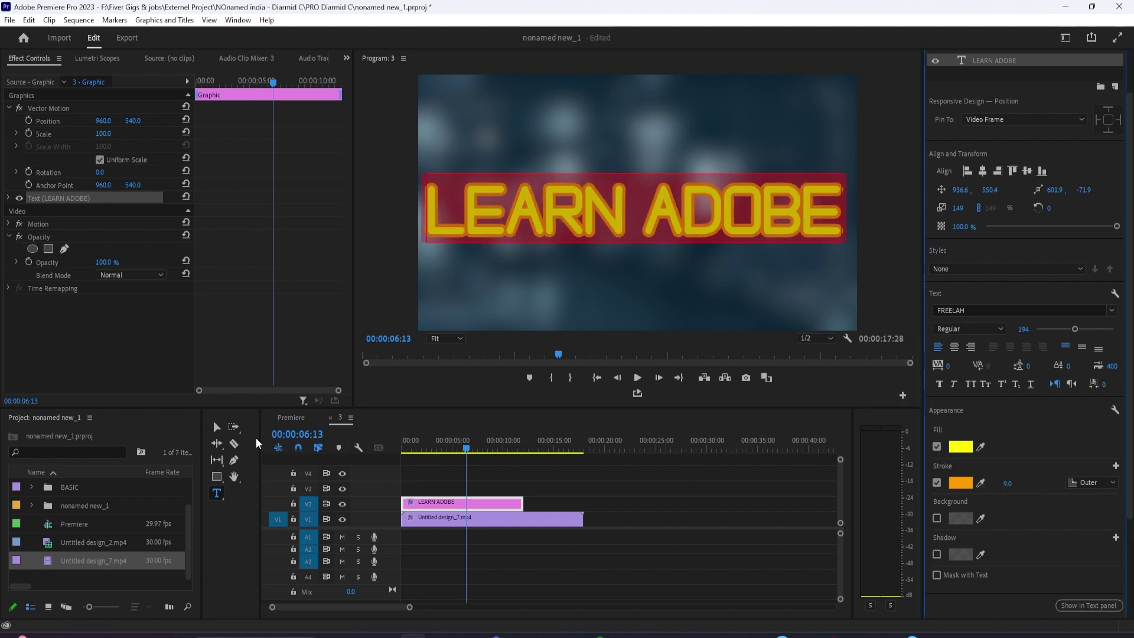
pyautogui.click(216, 426)
# - Alt-drag the LEARN ADOBE clip from V2 onto V3 to make a copy
pyautogui.click(655, 226)
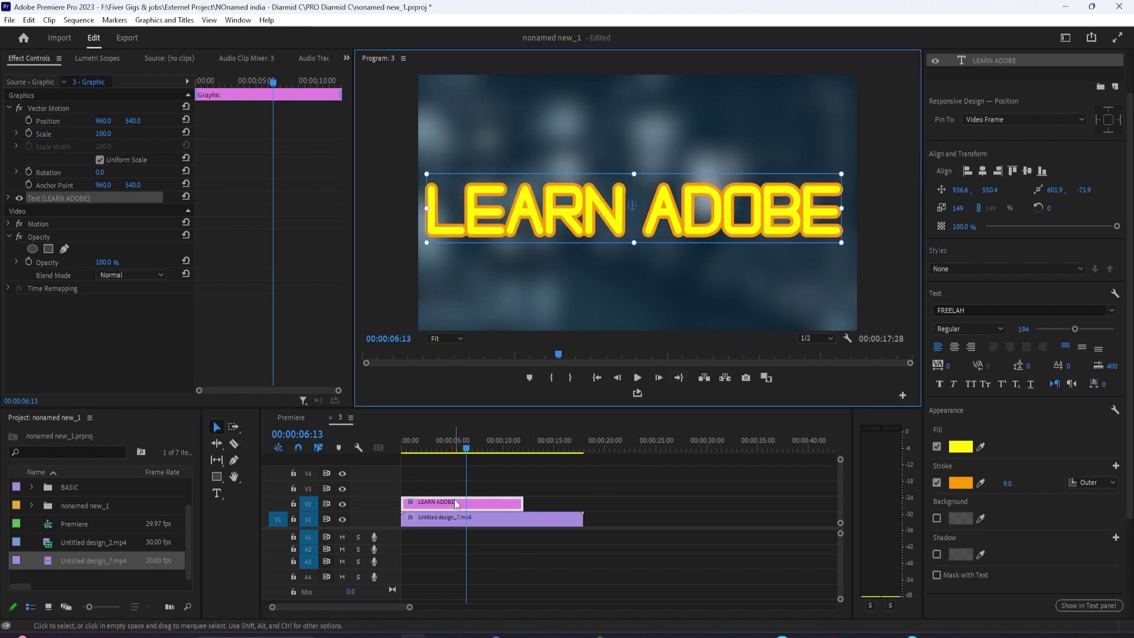
pyautogui.moveTo(456, 503); pyautogui.dragTo(459, 468)
pyautogui.moveTo(455, 449); pyautogui.dragTo(473, 499)
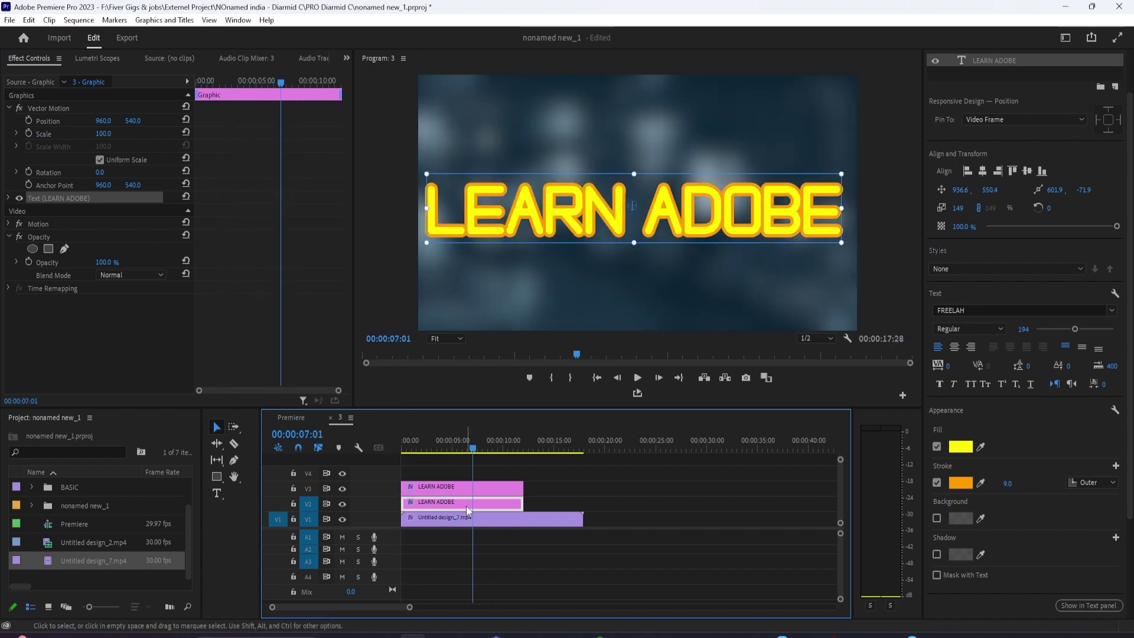
pyautogui.click(960, 446)
# - Set the duplicate title's fill to red FF0000, keeping the orange stroke
pyautogui.moveTo(592, 270); pyautogui.dragTo(589, 250)
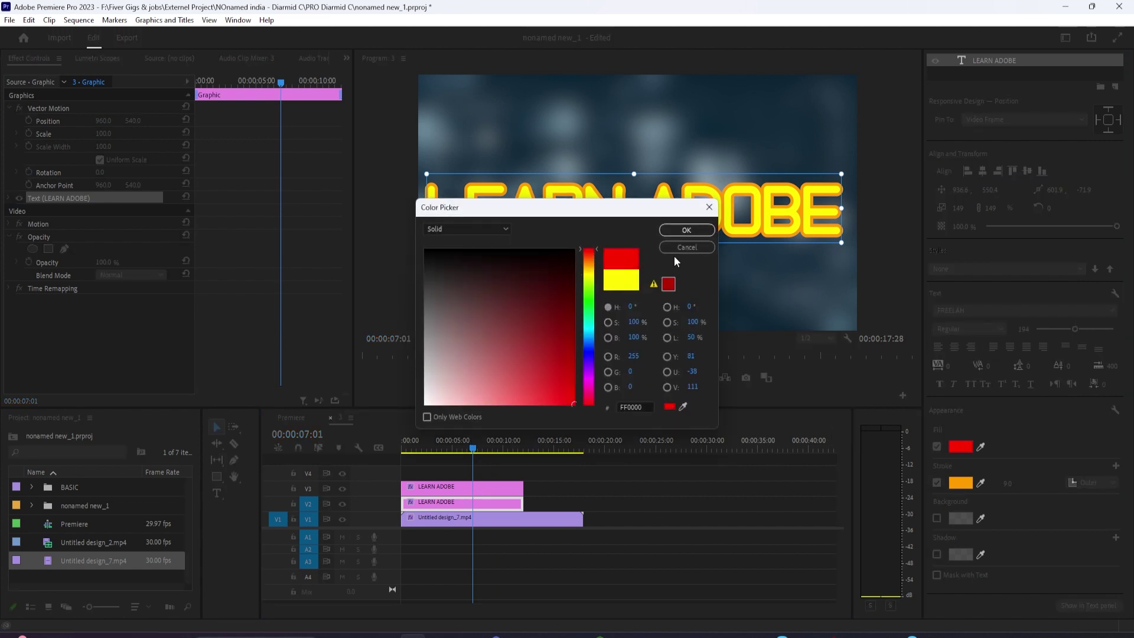
pyautogui.click(686, 230)
pyautogui.doubleClick(692, 214)
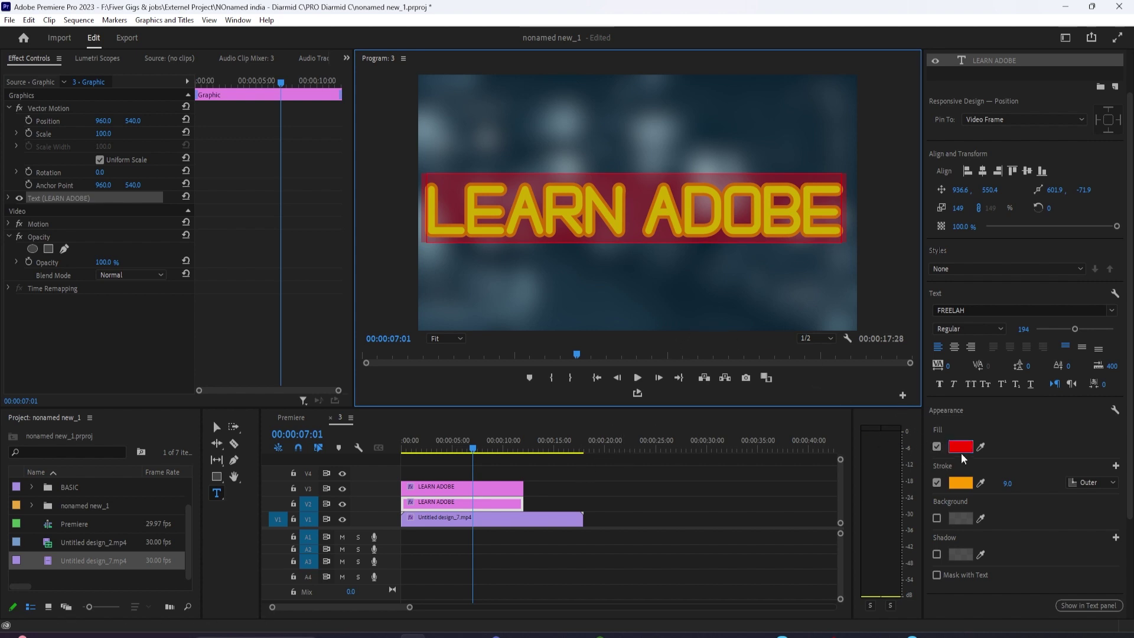
pyautogui.click(960, 481)
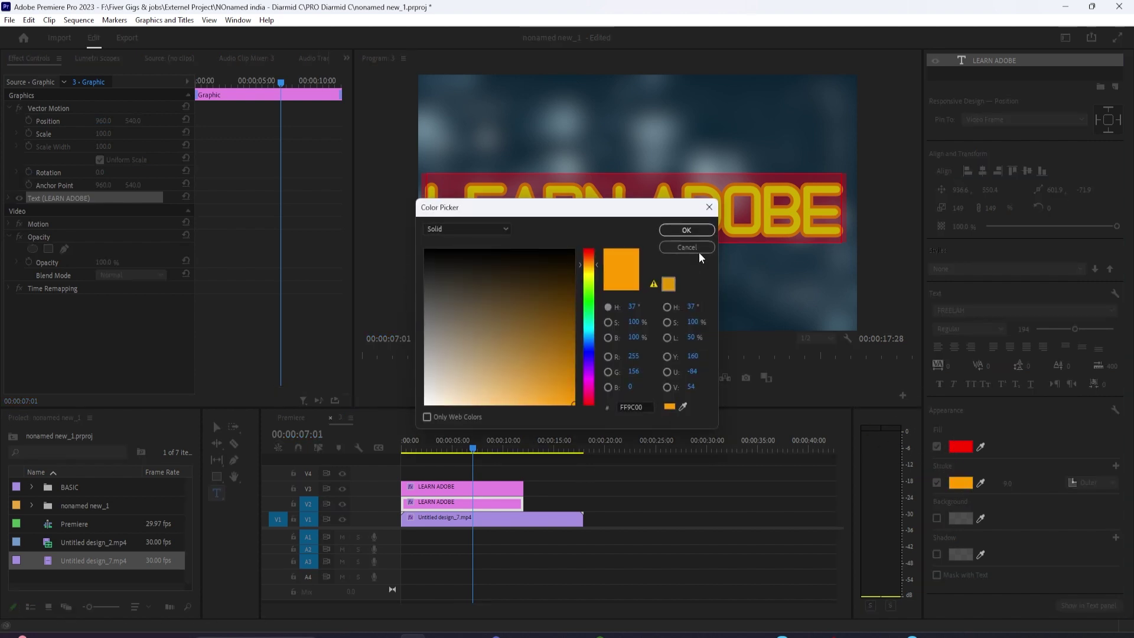
pyautogui.click(699, 249)
pyautogui.click(131, 275)
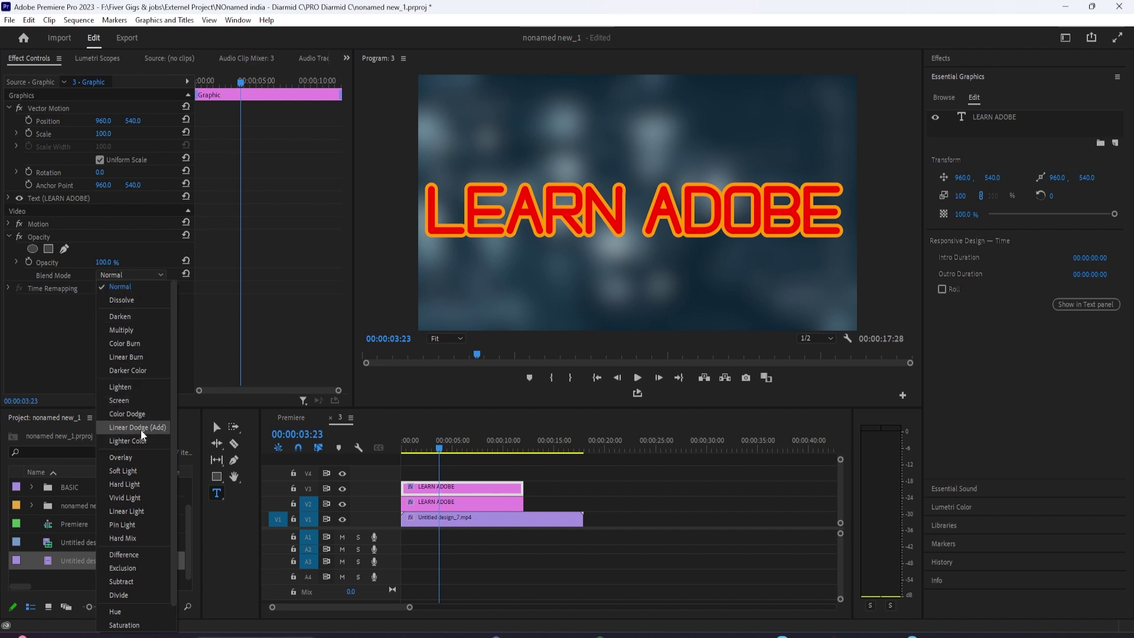
# - Set the top title's Opacity blend mode to Linear Dodge (Add) and return to 00:00:02:17
pyautogui.click(140, 430)
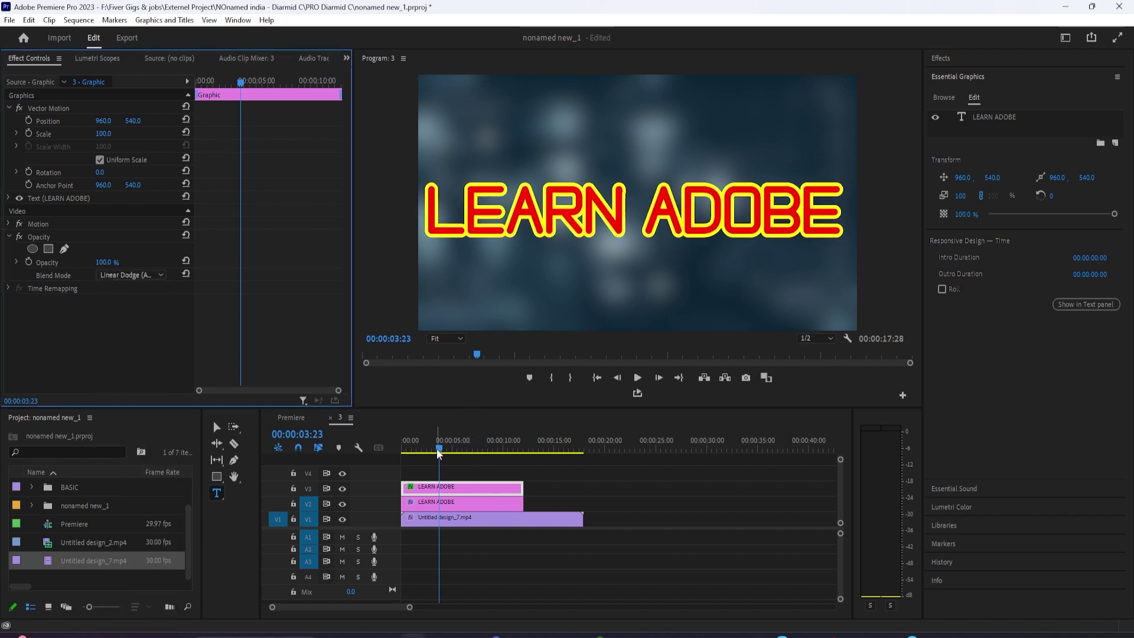
pyautogui.moveTo(437, 448)
pyautogui.mouseDown()
pyautogui.moveTo(417, 454)
pyautogui.moveTo(427, 464)
pyautogui.mouseUp()
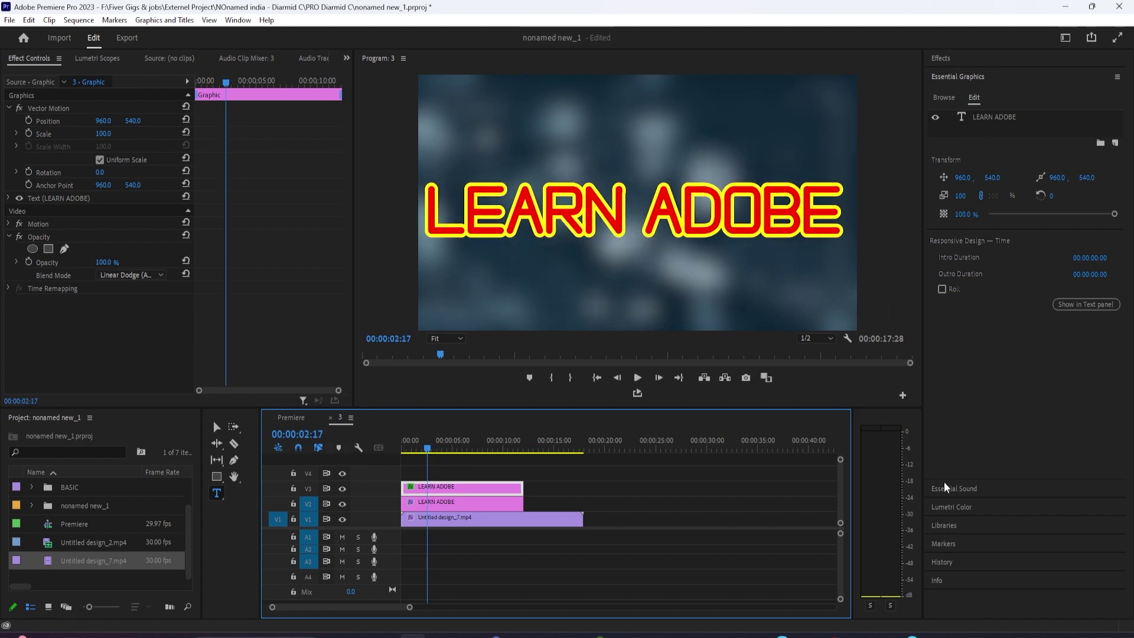
# - Add Lumetri Color to the top title, lift the RGB curve, and raise Exposure to 4.7
pyautogui.click(946, 75)
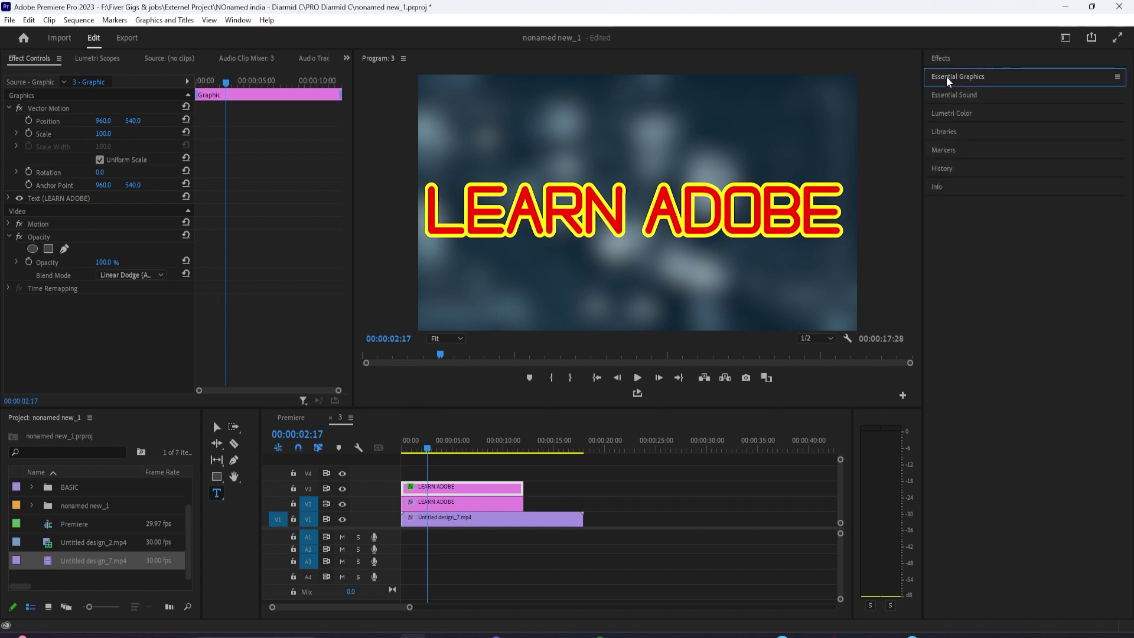
pyautogui.click(952, 114)
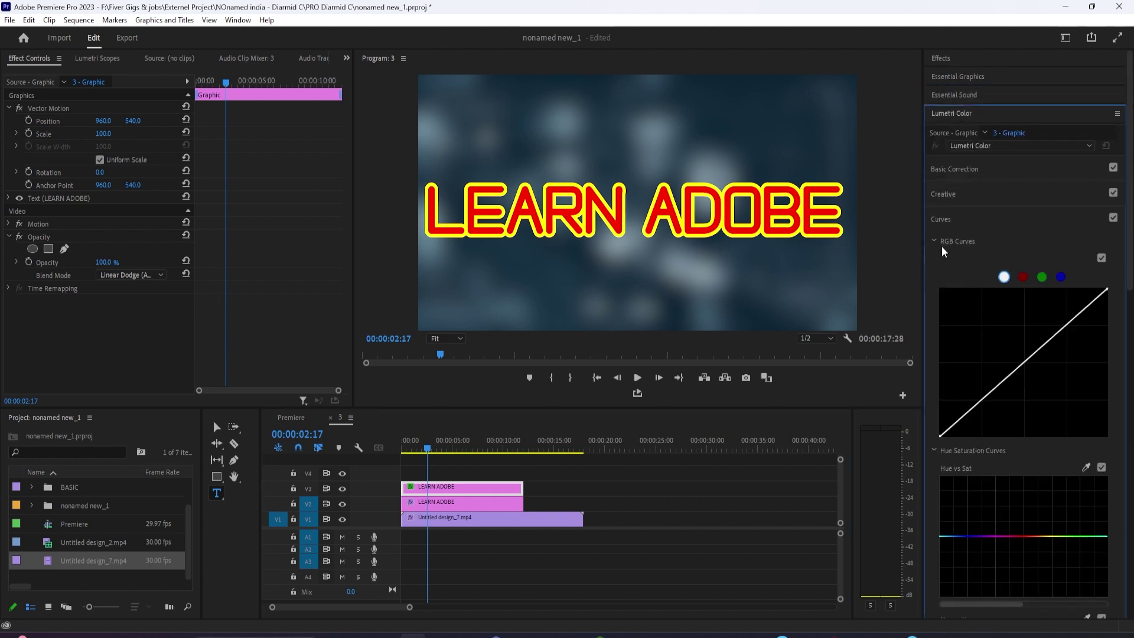
pyautogui.moveTo(1021, 366); pyautogui.dragTo(997, 324)
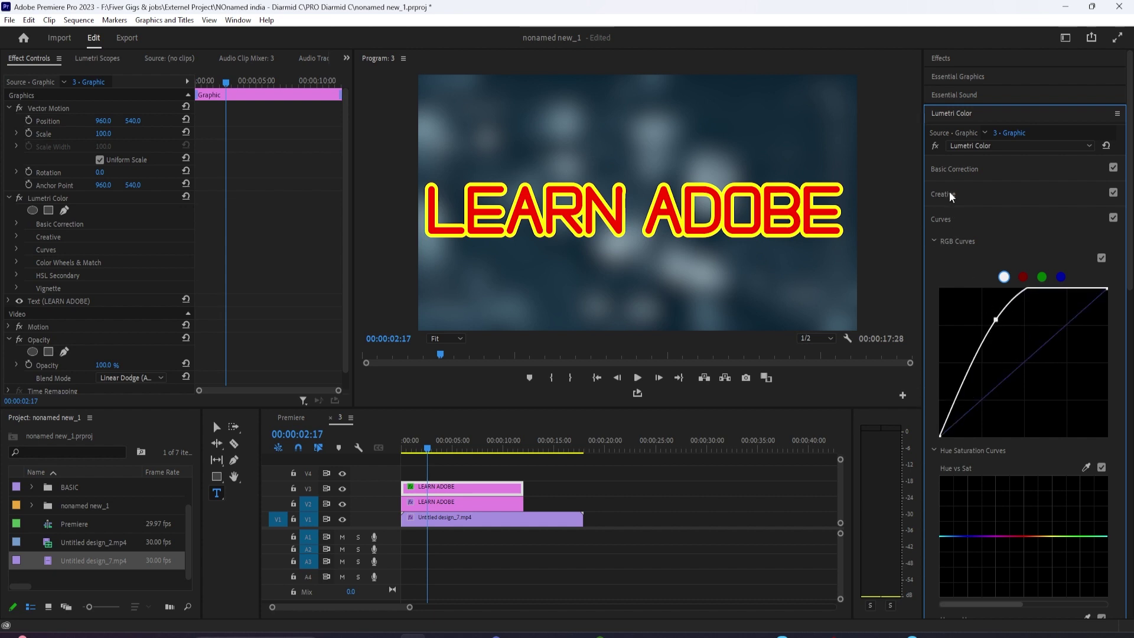
pyautogui.click(951, 171)
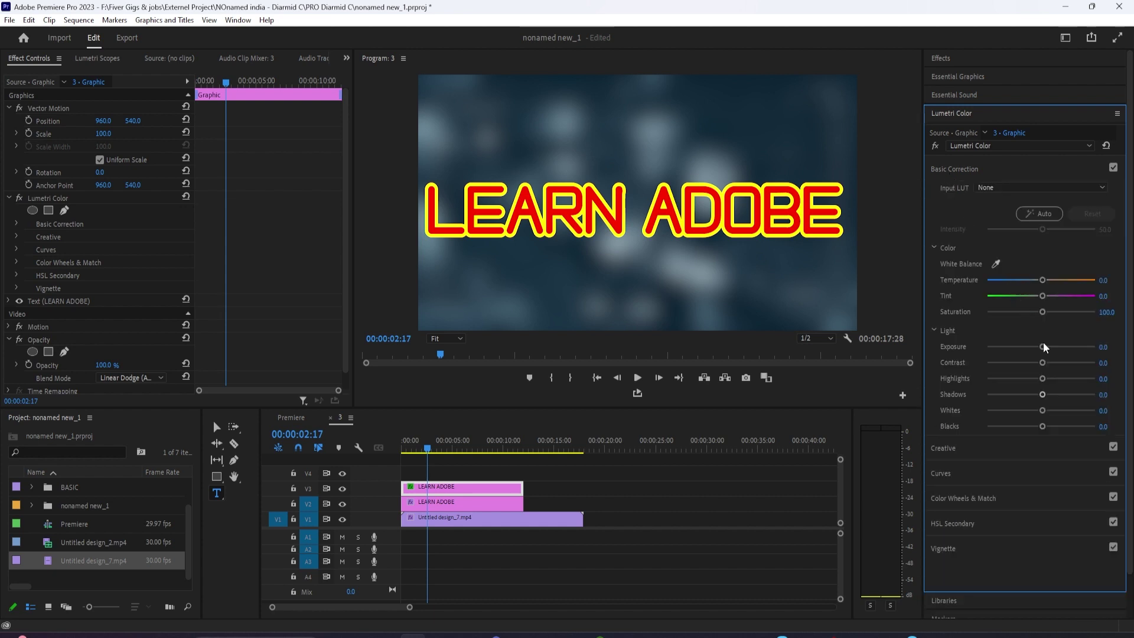
pyautogui.moveTo(1042, 346); pyautogui.dragTo(1067, 350)
pyautogui.scroll(-1, 191, 323)
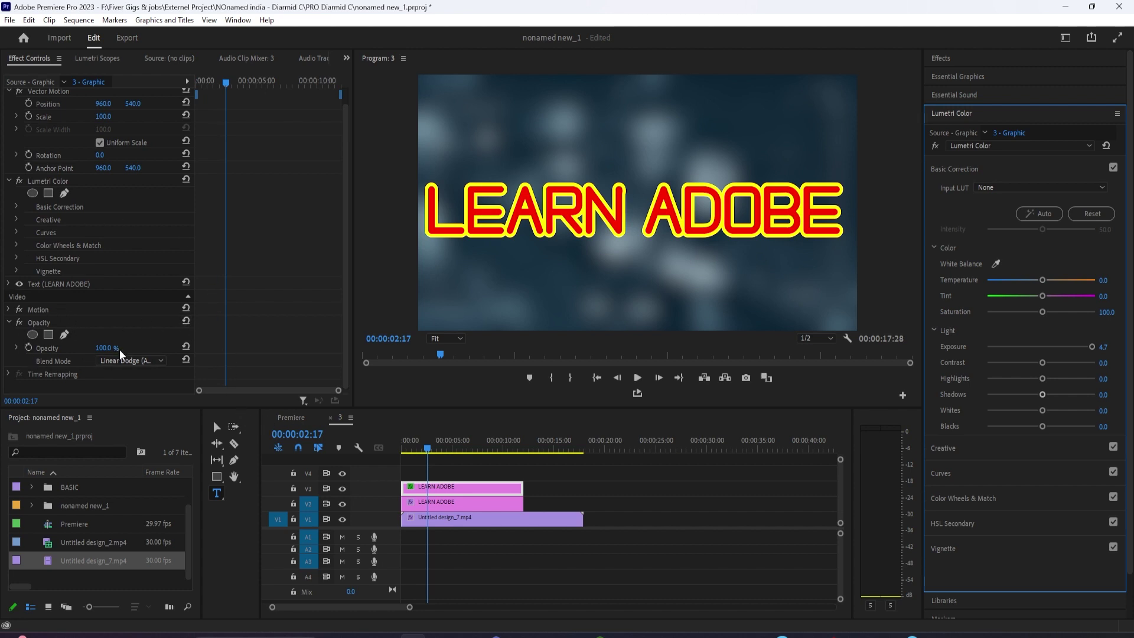
# - Add a rectangle opacity mask and reshape it into a tall narrow strip over the N
pyautogui.click(49, 335)
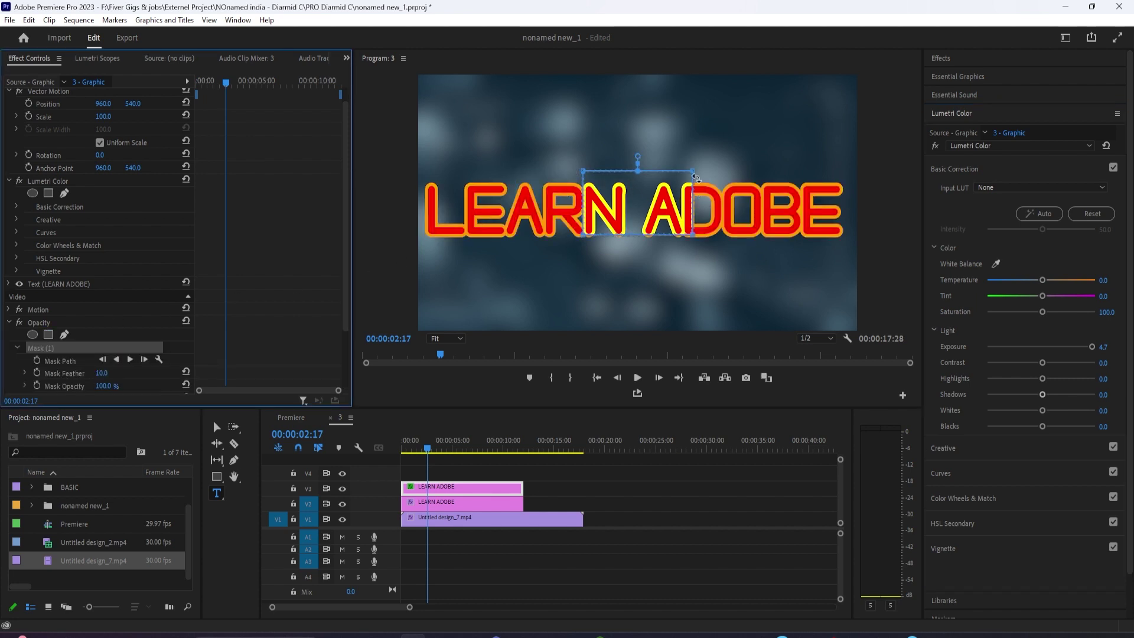
pyautogui.moveTo(693, 171); pyautogui.dragTo(615, 77)
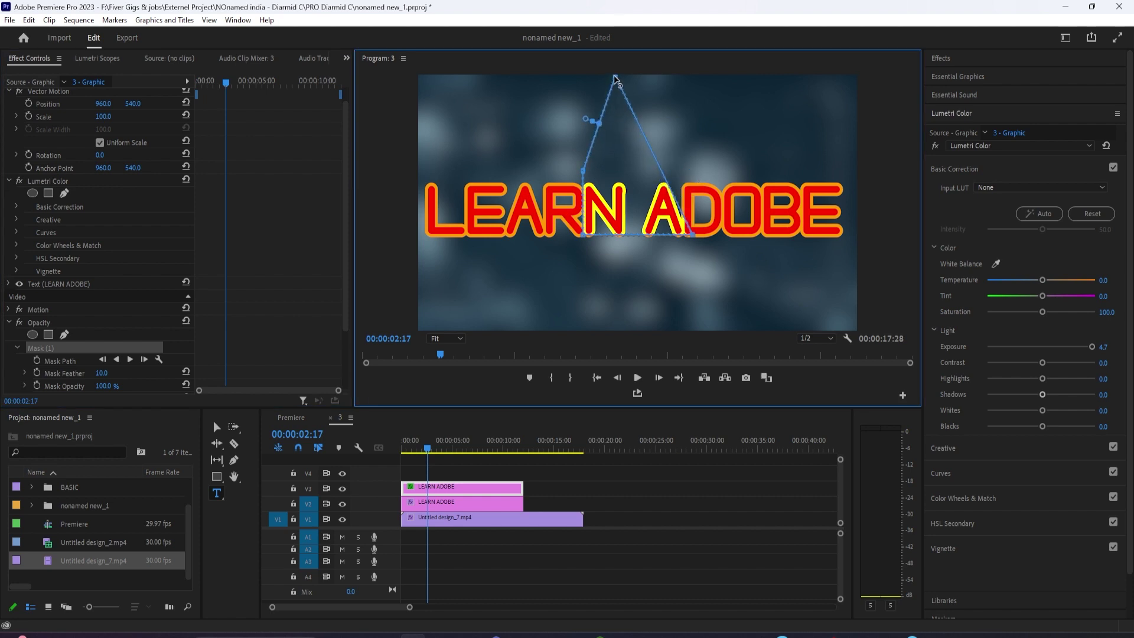
pyautogui.moveTo(693, 236); pyautogui.dragTo(623, 353)
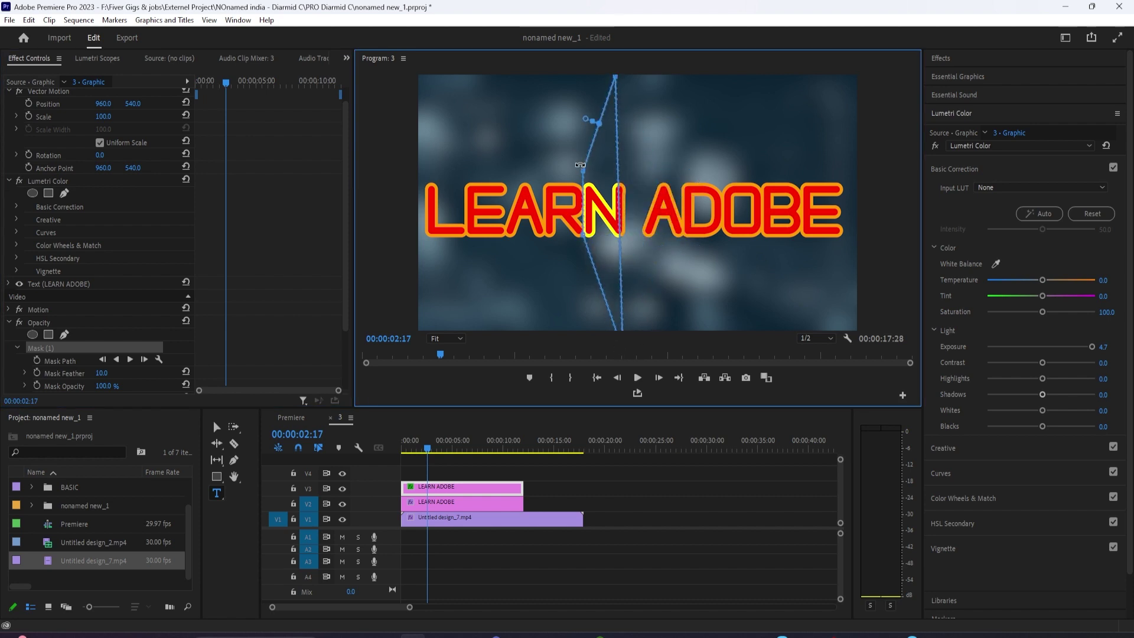
pyautogui.moveTo(584, 125); pyautogui.dragTo(587, 76)
pyautogui.moveTo(585, 241); pyautogui.dragTo(593, 335)
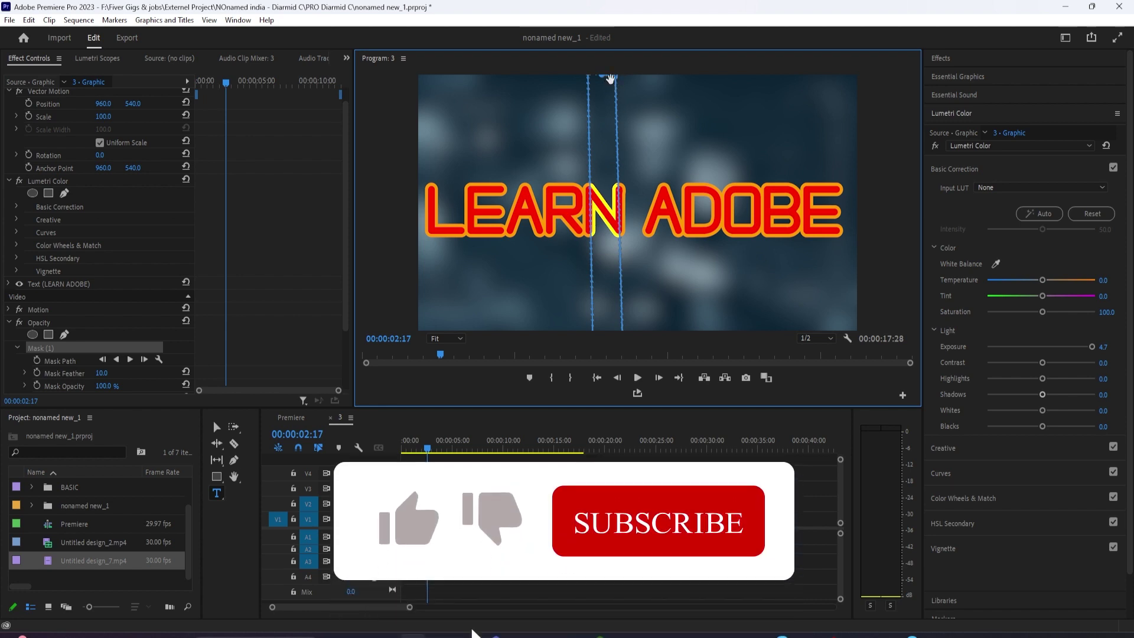
pyautogui.moveTo(616, 77); pyautogui.dragTo(620, 76)
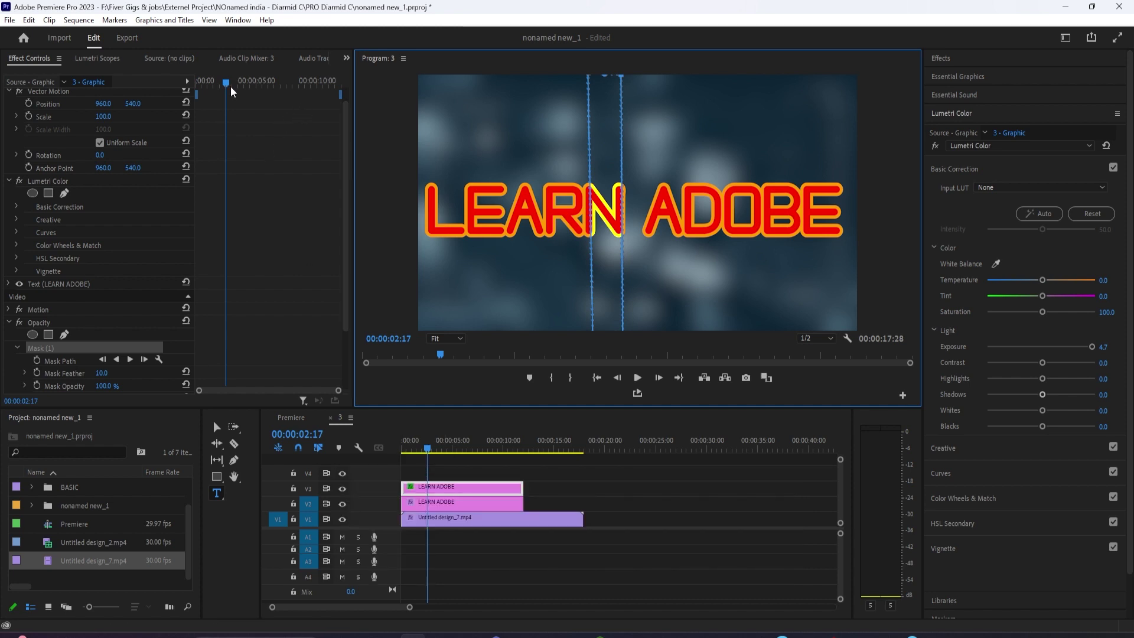
# - At 00:00:00:00, enable Mask Path keyframing and move the strip to the frame's left edge
pyautogui.moveTo(231, 87); pyautogui.dragTo(174, 94)
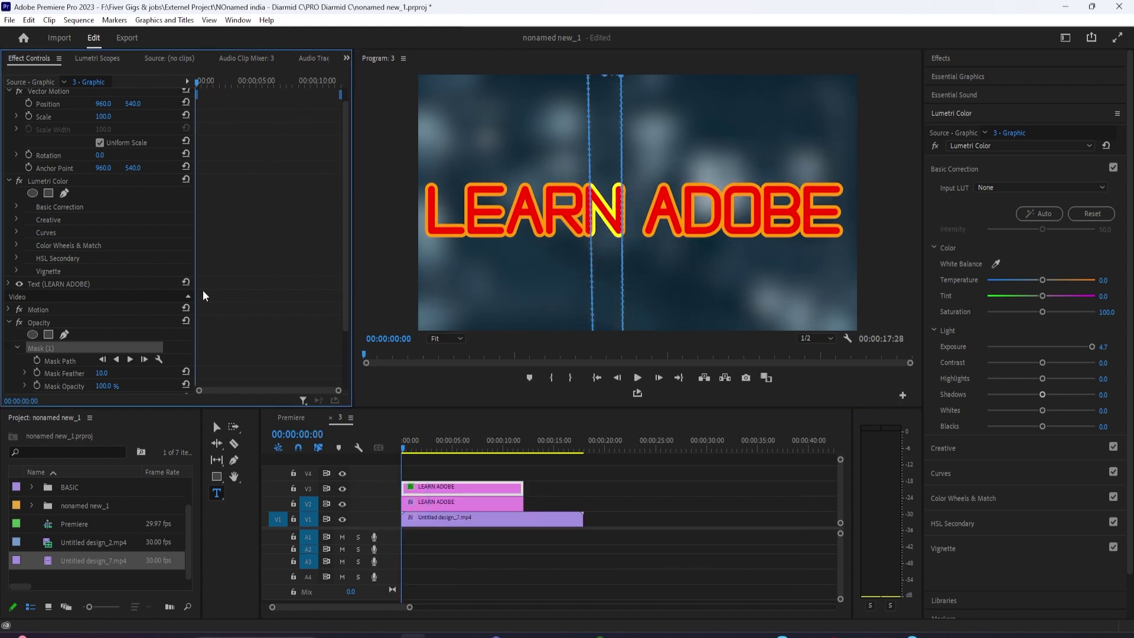
pyautogui.scroll(-3, 334, 327)
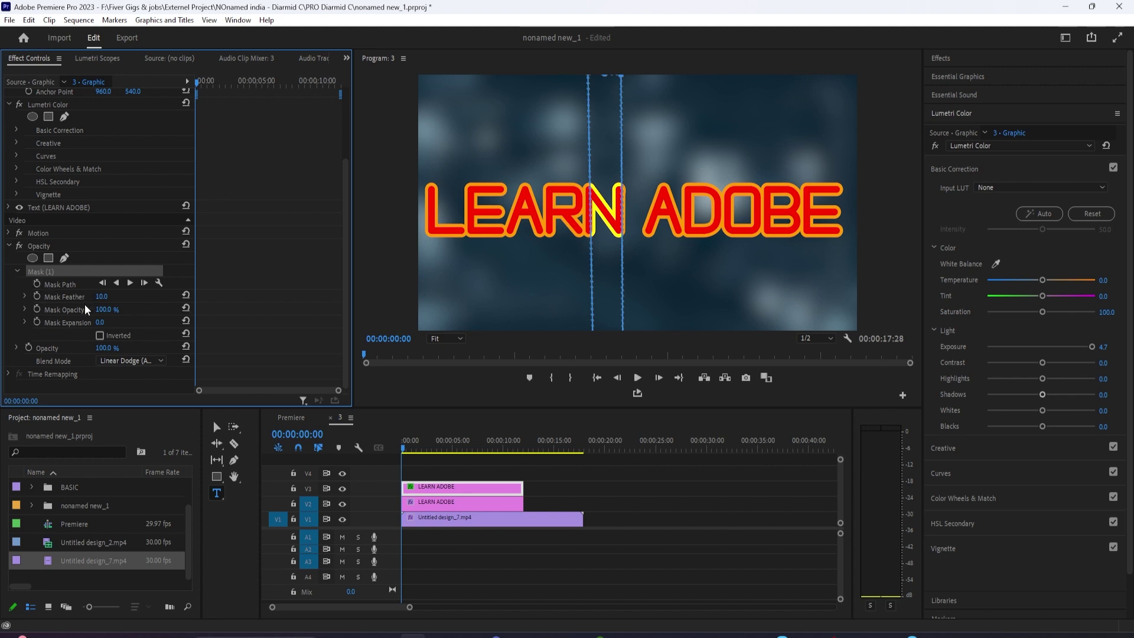
pyautogui.click(37, 283)
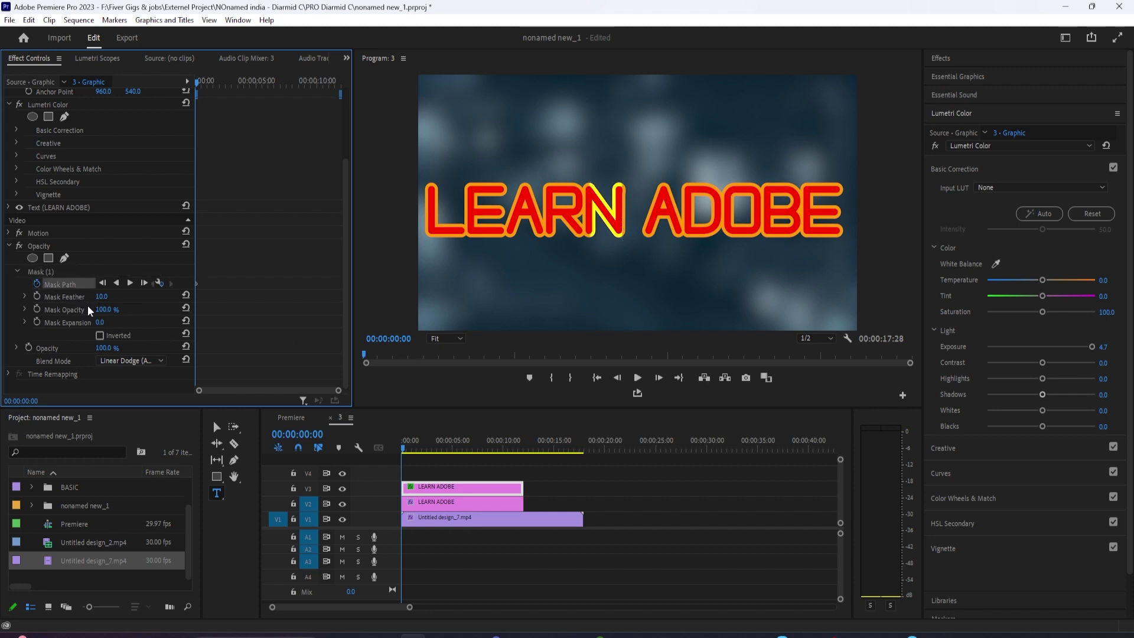
pyautogui.click(50, 271)
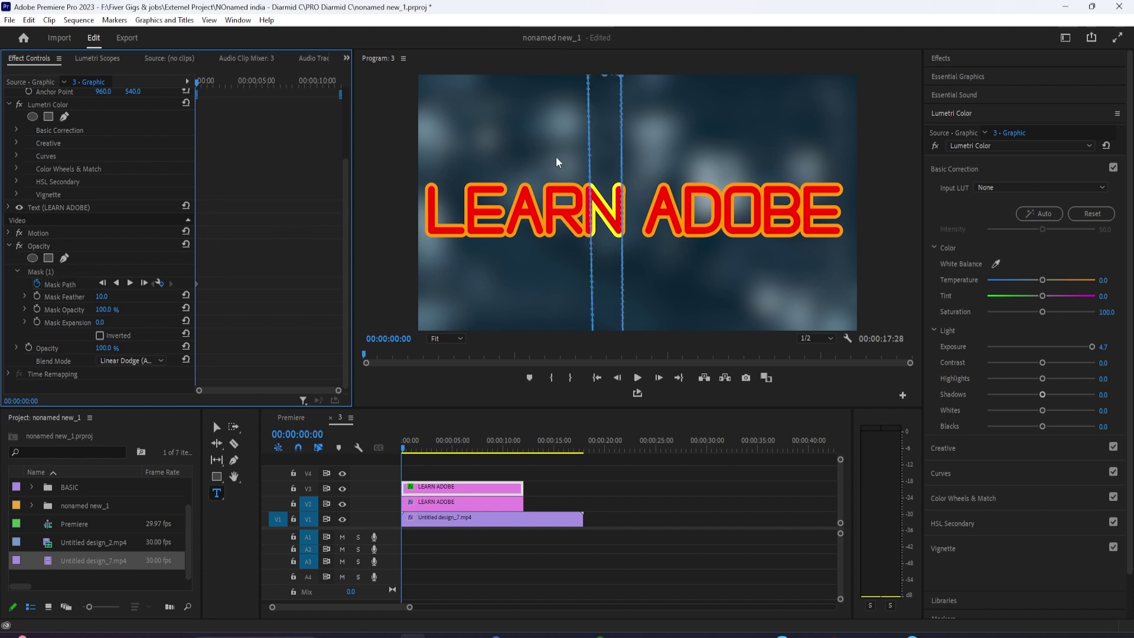
pyautogui.moveTo(604, 132); pyautogui.dragTo(404, 133)
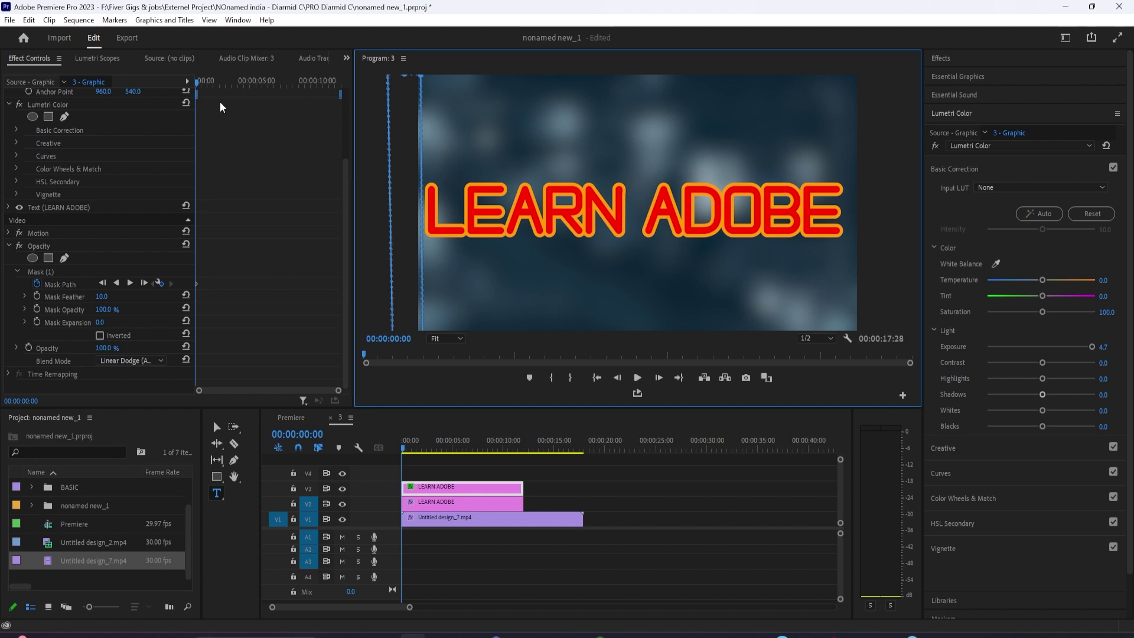
pyautogui.moveTo(202, 85); pyautogui.dragTo(338, 171)
pyautogui.click(490, 488)
# - At 00:00:11:25, move the strip mask past the final E and play back the sweep
pyautogui.press('Home')
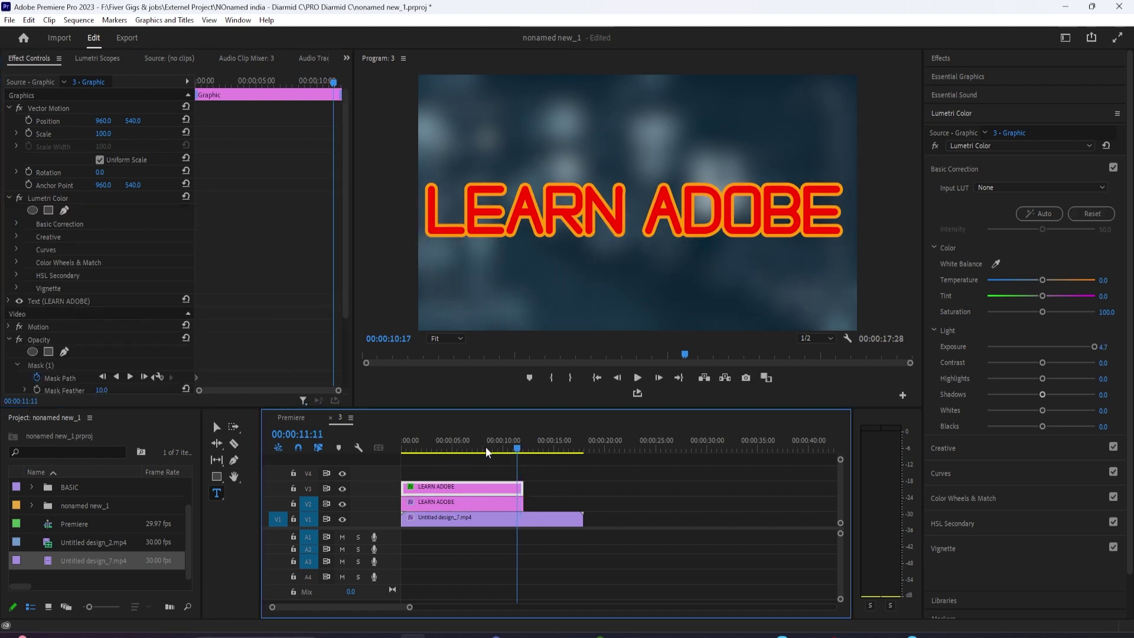
pyautogui.scroll(-3, 168, 356)
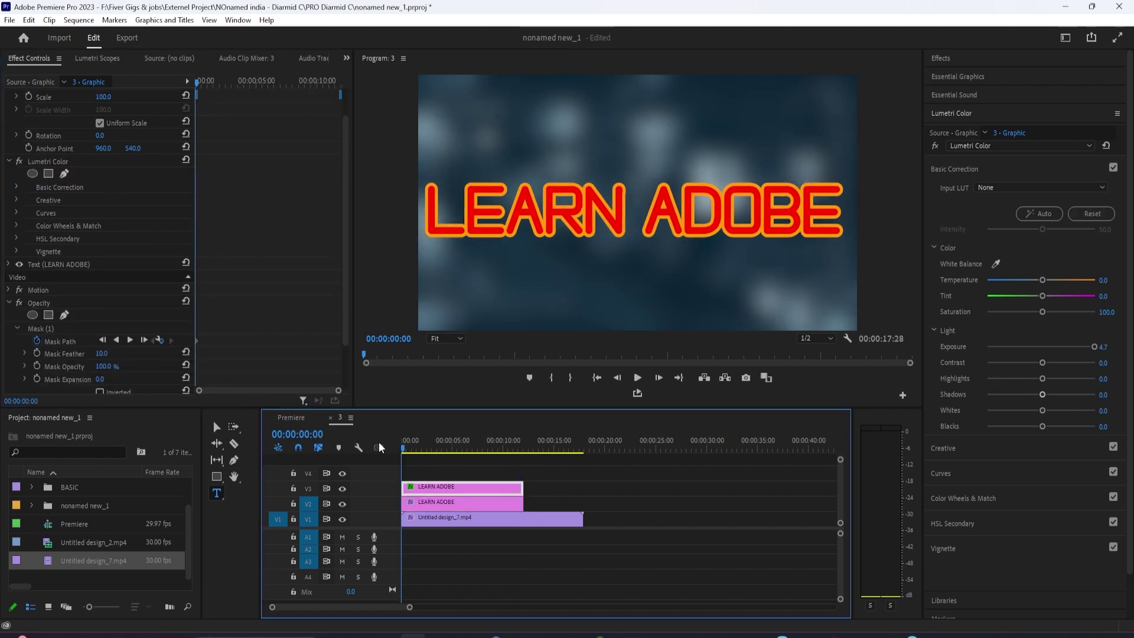
pyautogui.scroll(-2, 392, 455)
pyautogui.moveTo(411, 607); pyautogui.dragTo(441, 607)
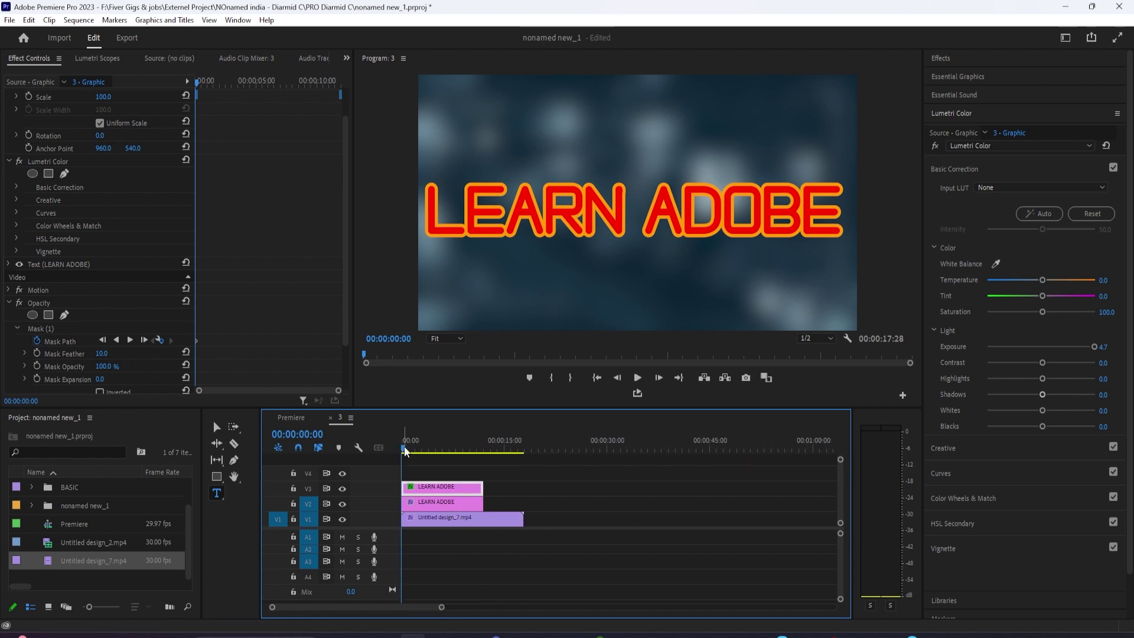
pyautogui.moveTo(197, 83); pyautogui.dragTo(342, 98)
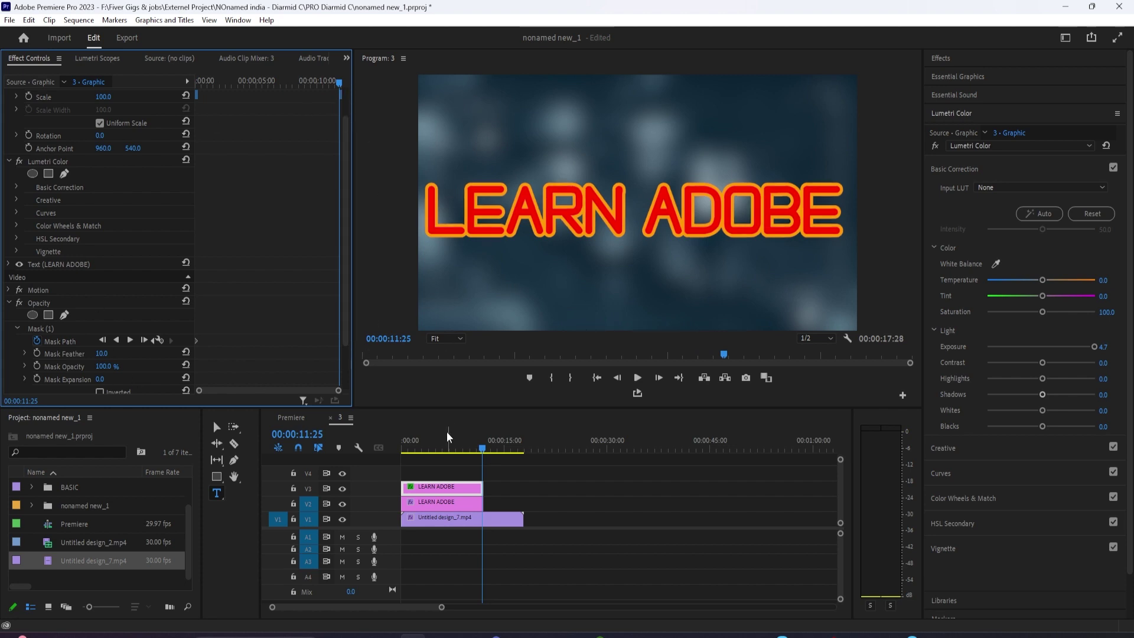
pyautogui.click(54, 331)
pyautogui.moveTo(399, 83); pyautogui.dragTo(845, 83)
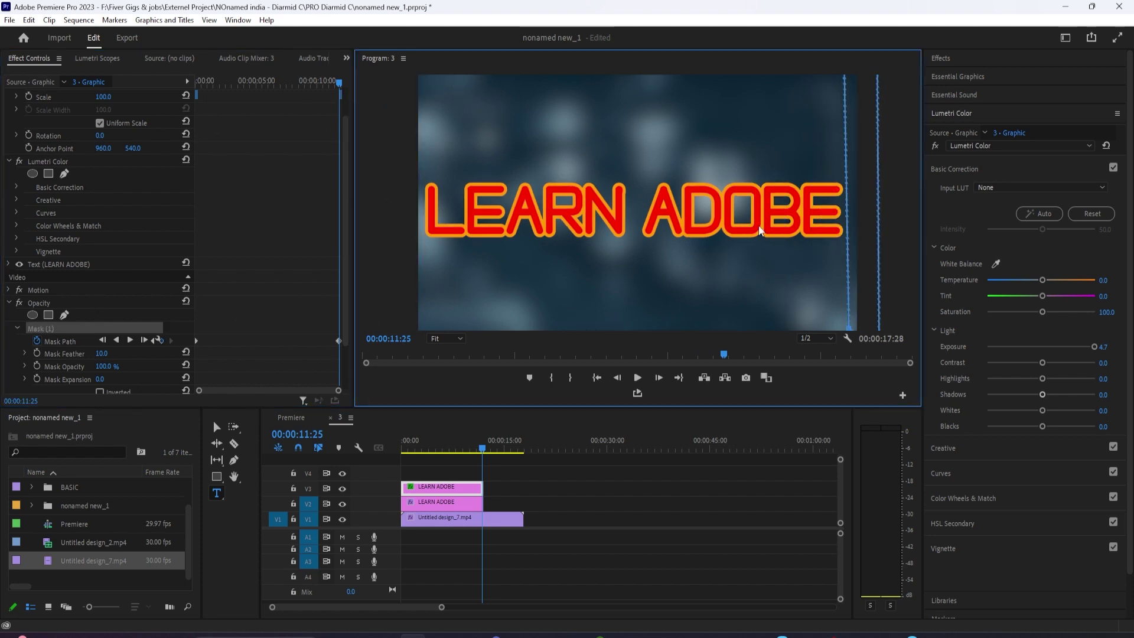
pyautogui.click(597, 377)
pyautogui.press('space')
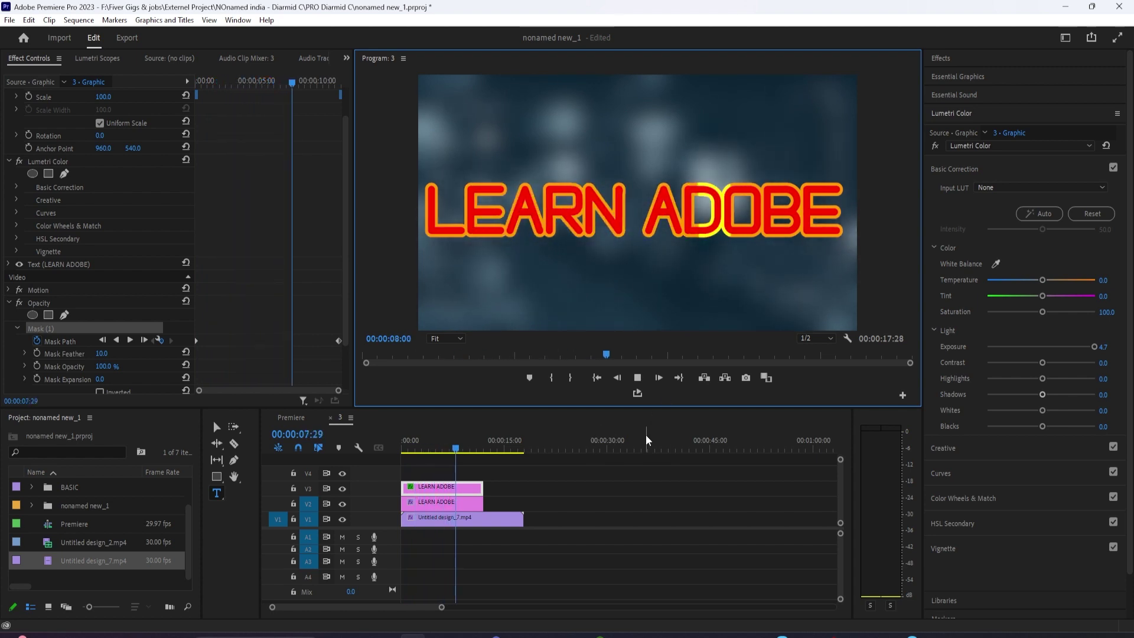
# - Raise Mask Feather to 21 and replay the sweep to check the softer edges
pyautogui.click(310, 349)
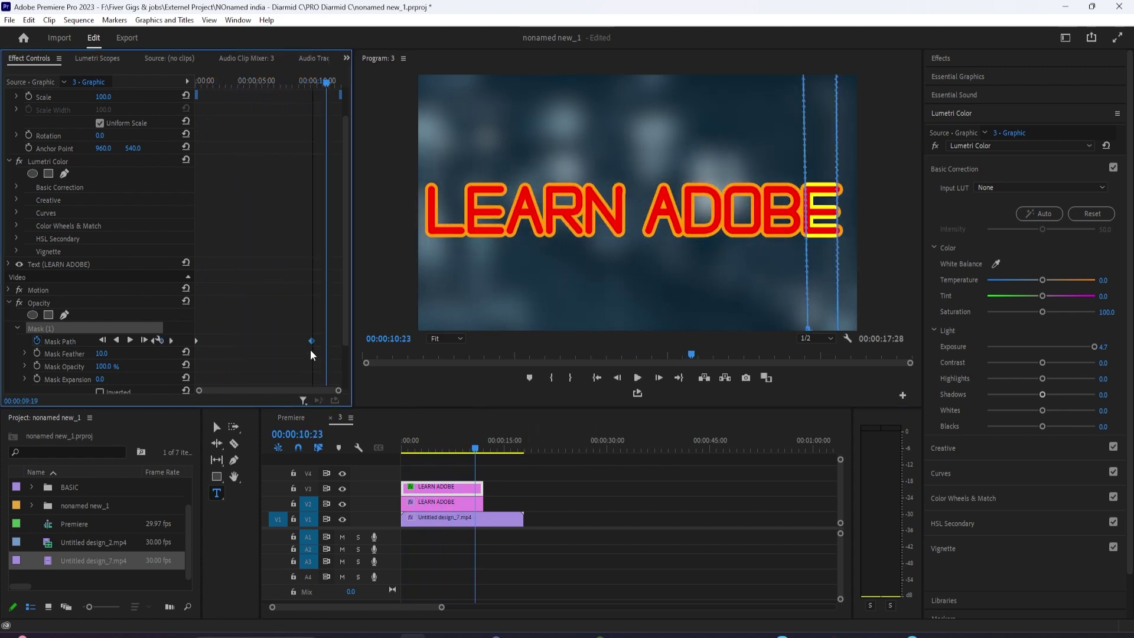
pyautogui.click(597, 378)
pyautogui.press('space')
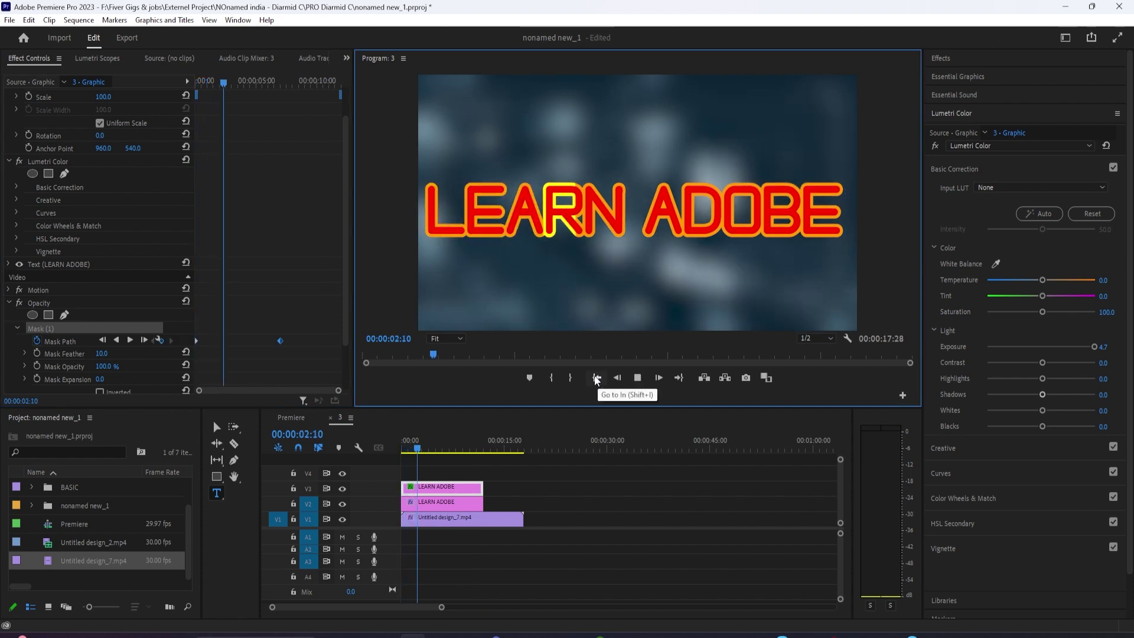
pyautogui.moveTo(102, 353); pyautogui.dragTo(116, 353)
pyautogui.click(564, 401)
pyautogui.press('space')
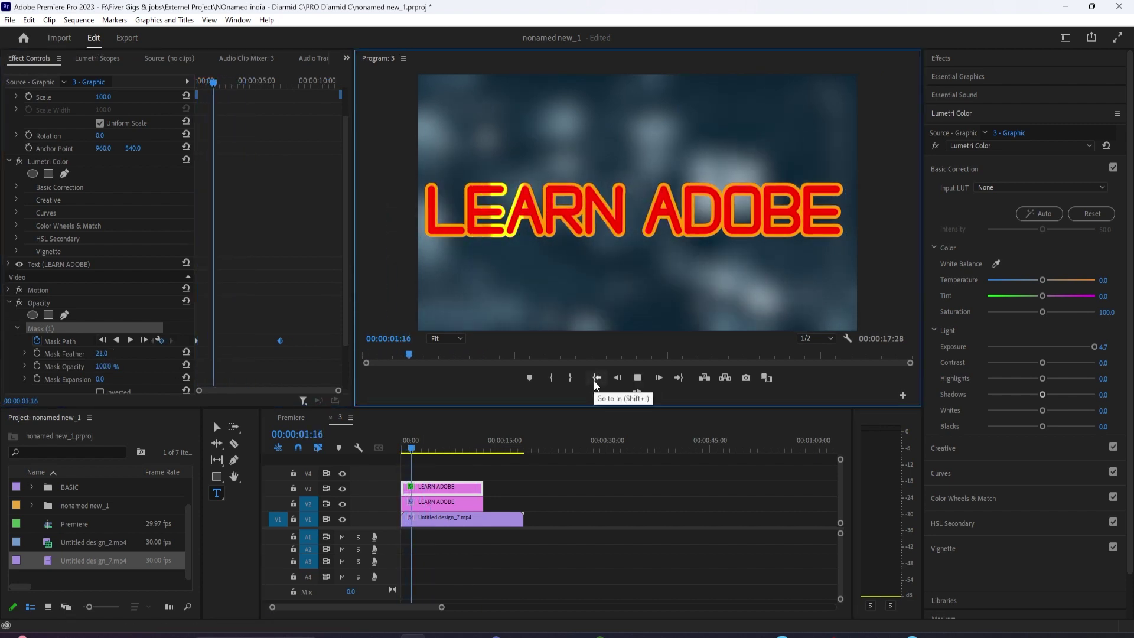
# - Drag a Mask Path keyframe to about 10 seconds and play the retimed sweep from the start
pyautogui.click(260, 345)
pyautogui.click(171, 341)
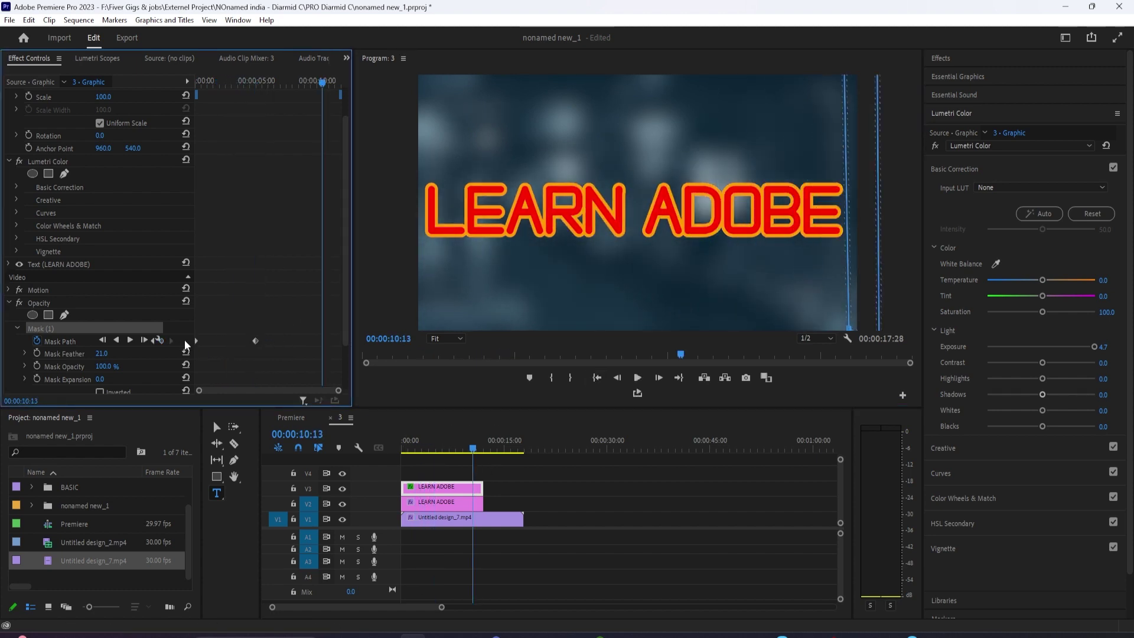
pyautogui.moveTo(195, 342); pyautogui.dragTo(321, 342)
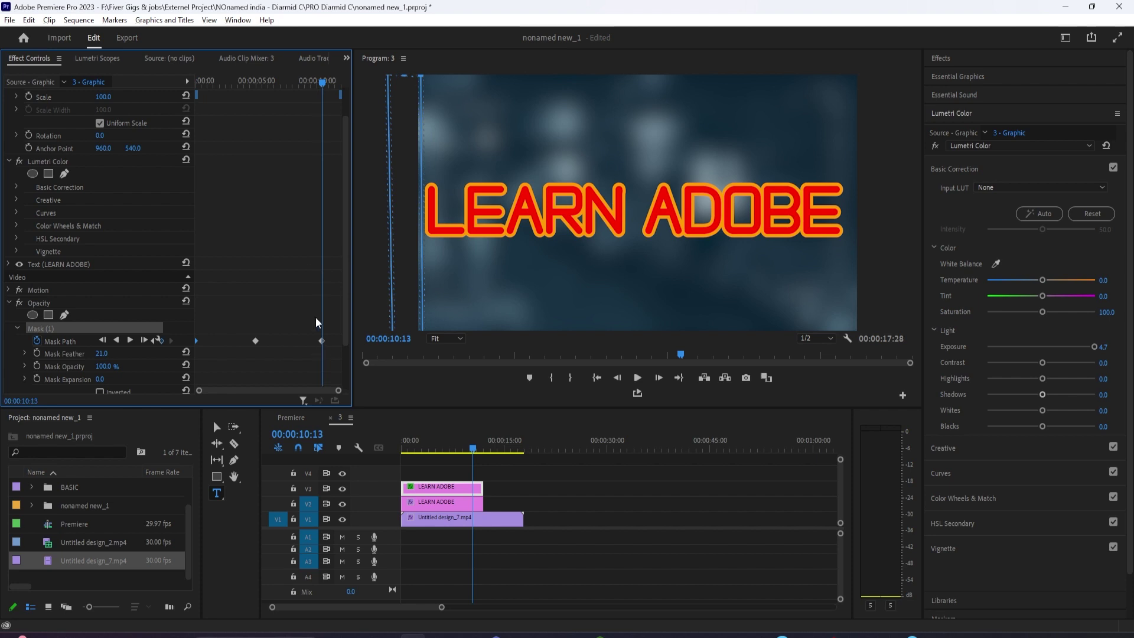
pyautogui.moveTo(321, 87); pyautogui.dragTo(188, 111)
pyautogui.press('space')
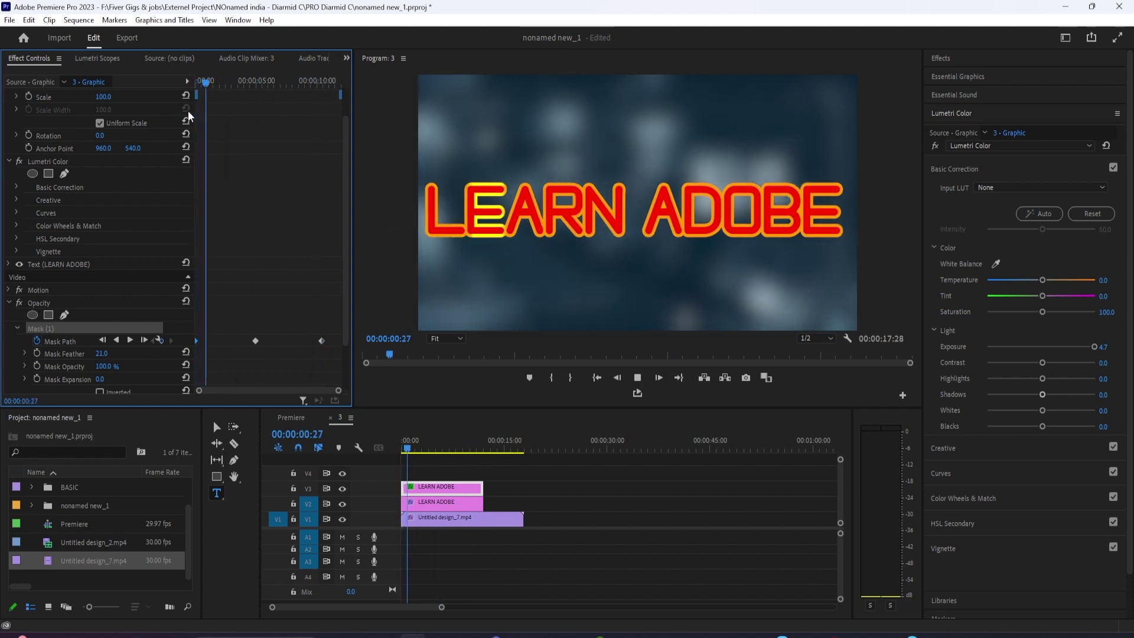